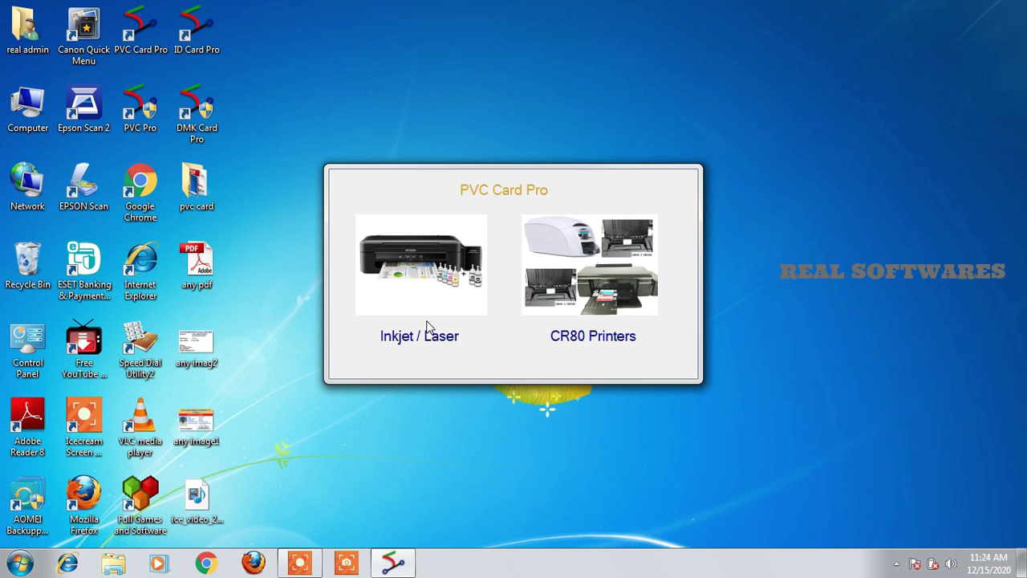
Choose Inkjet / Laser printing and move the card window to the screen's top-left
click(418, 271)
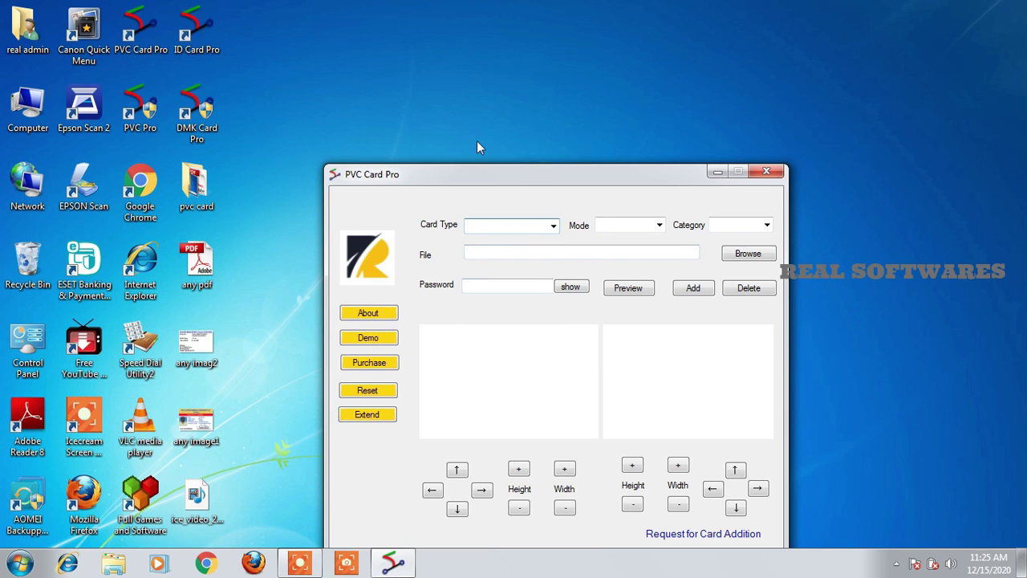
drag(532, 178, 413, 105)
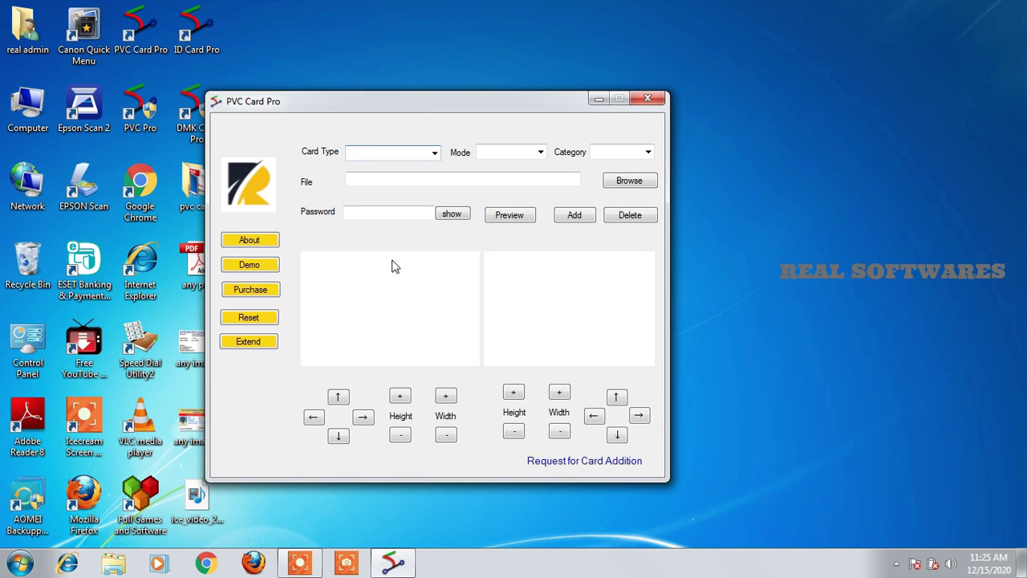
drag(436, 106, 369, 68)
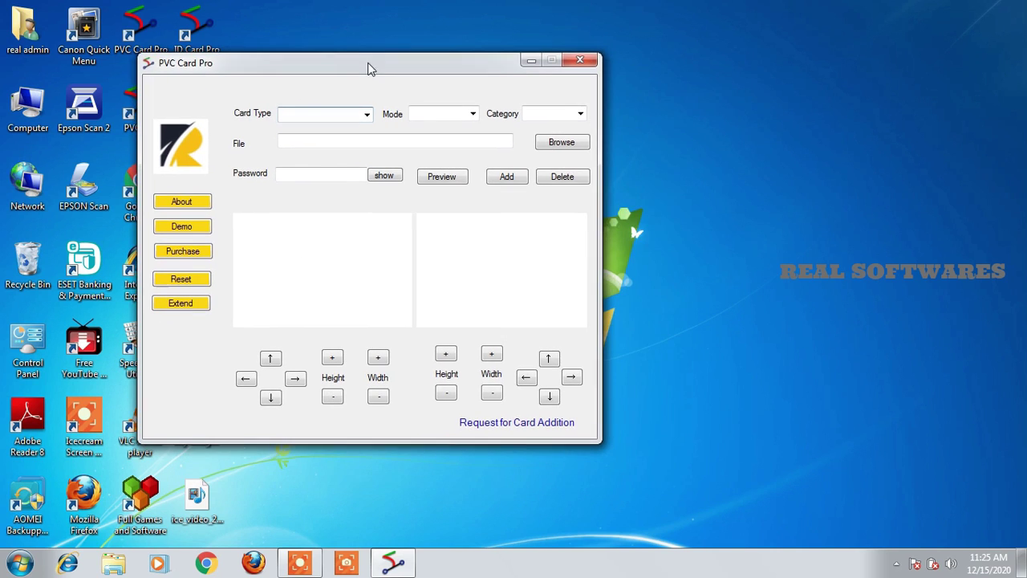
Browse the Card Type and Mode dropdown options, leaving the Card Type list open
click(366, 114)
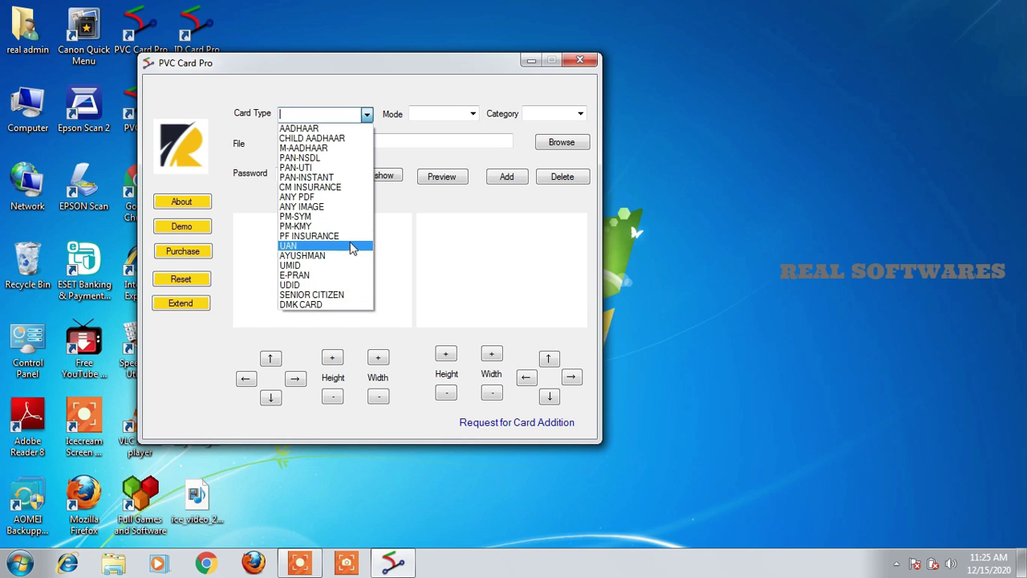
click(457, 240)
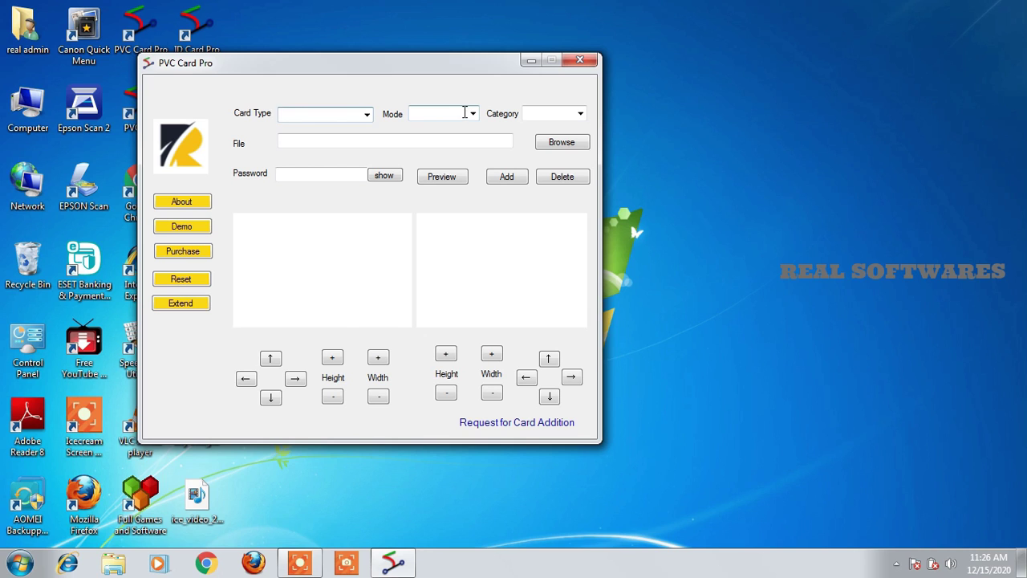
click(471, 113)
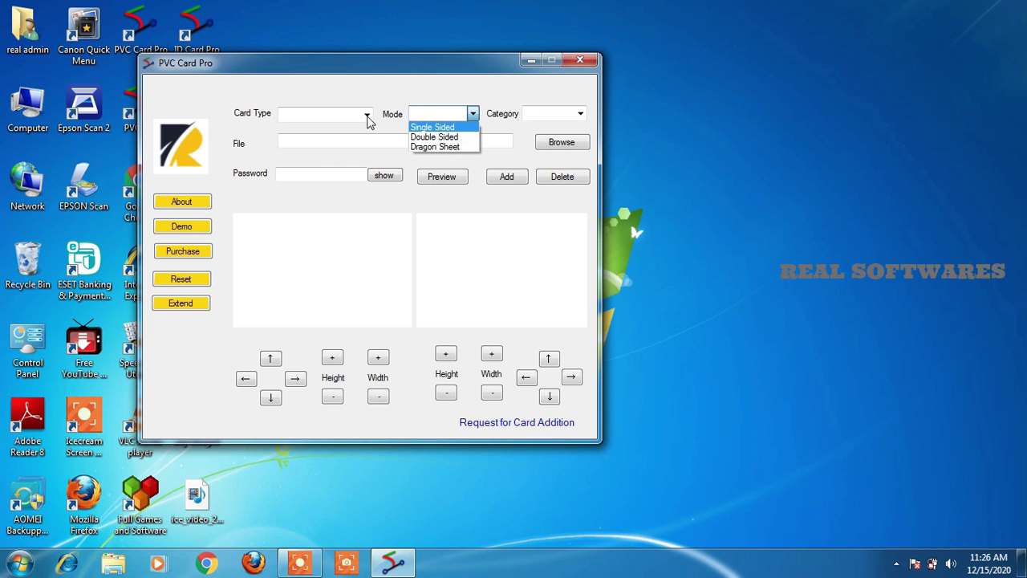
click(368, 116)
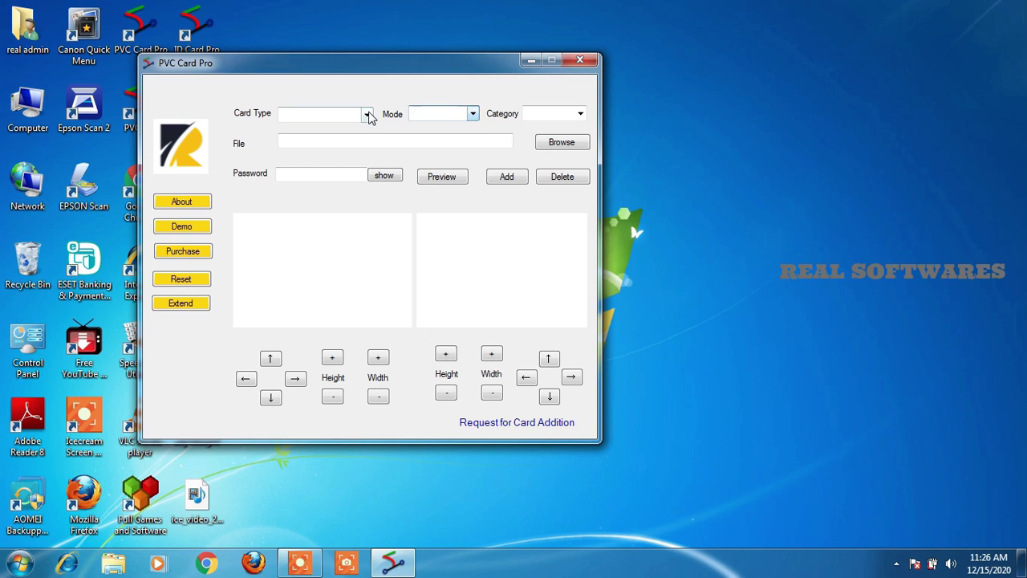
click(367, 116)
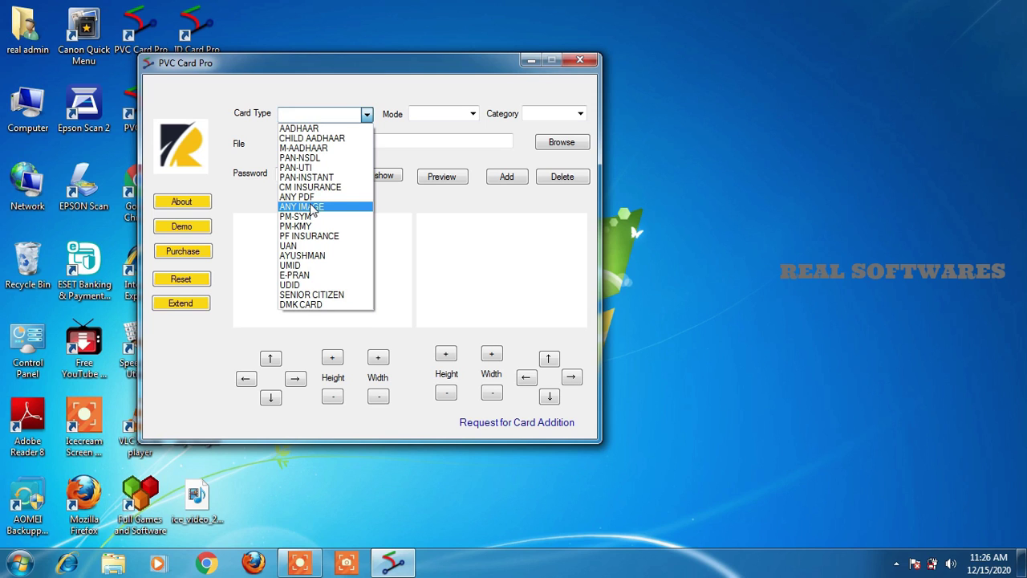
Set Card Type to AADHAAR and Mode to Single Sided
click(317, 129)
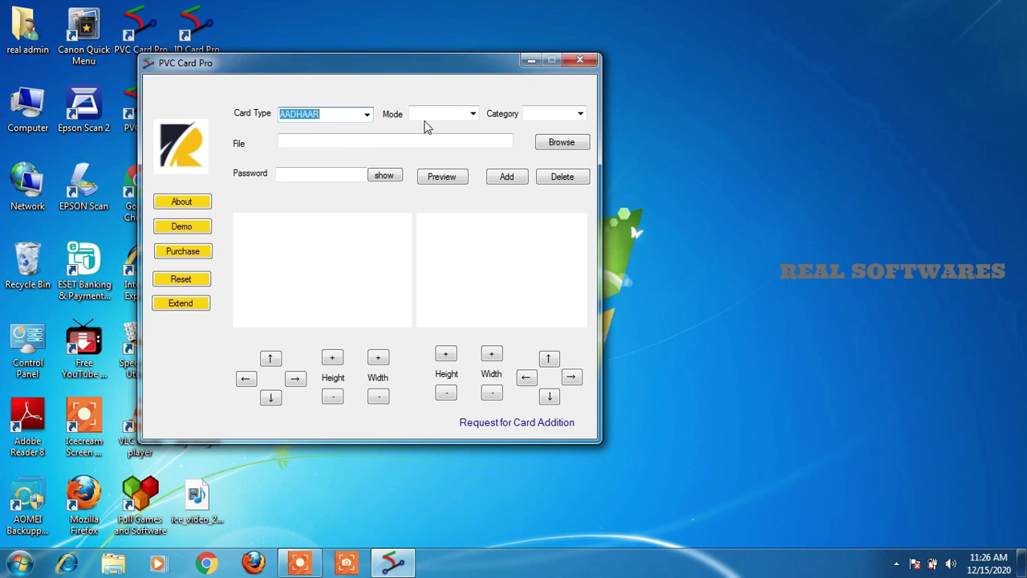
click(473, 115)
click(454, 127)
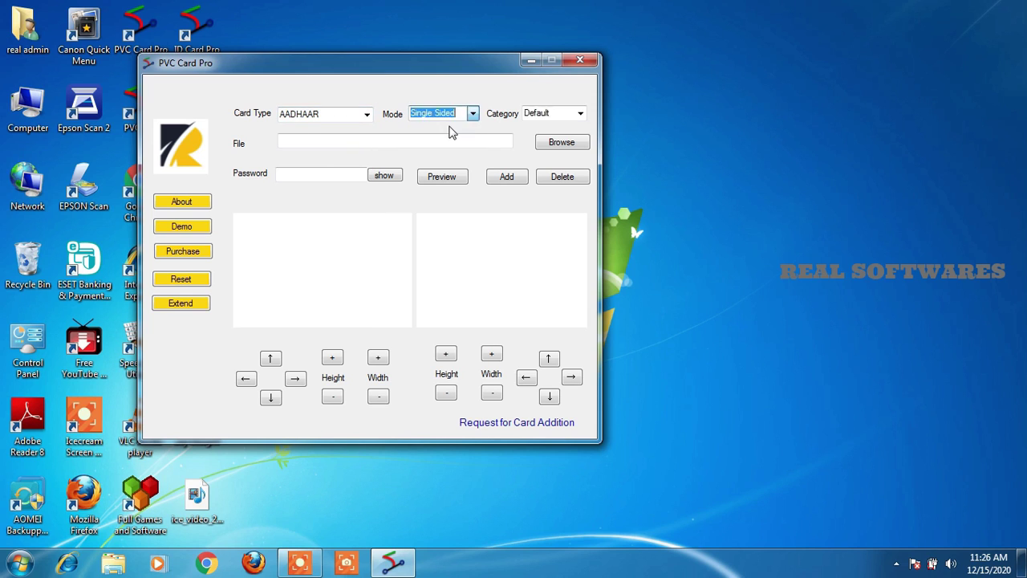
Load 'aadhaar 19062020.pdf' from the pvc card folder
click(547, 144)
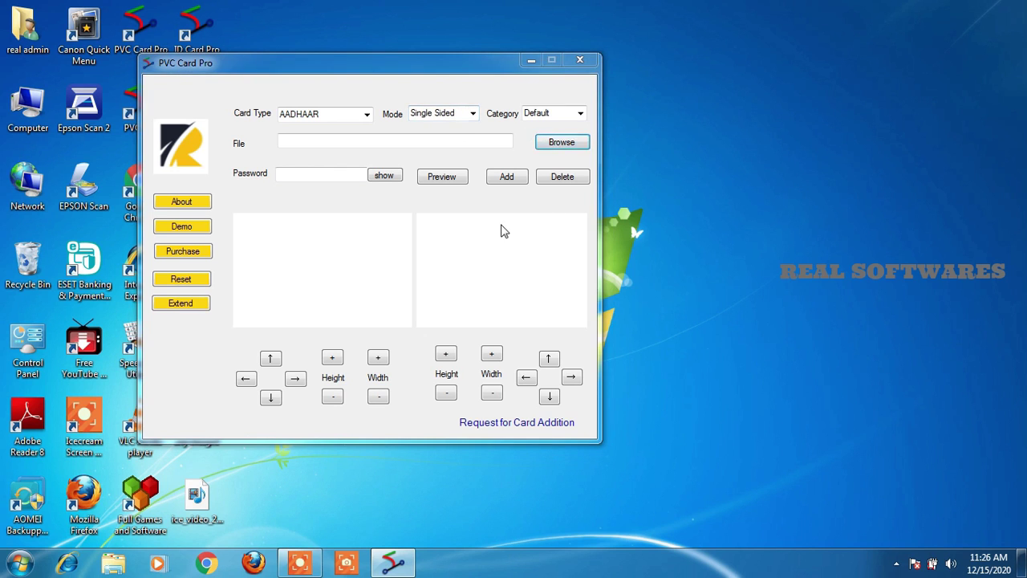
click(358, 261)
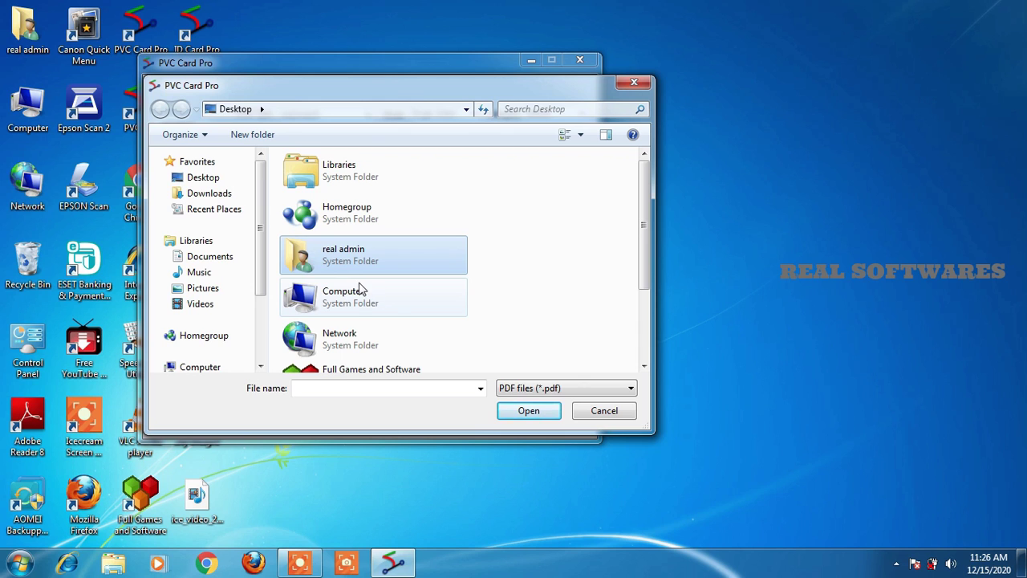
scroll(563, 293, down, 3)
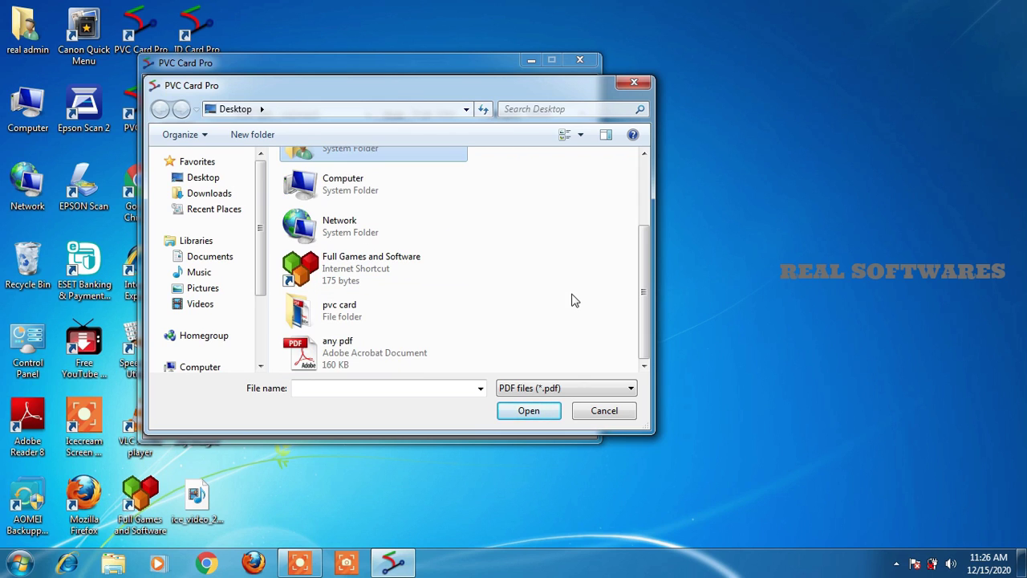
double_click(329, 314)
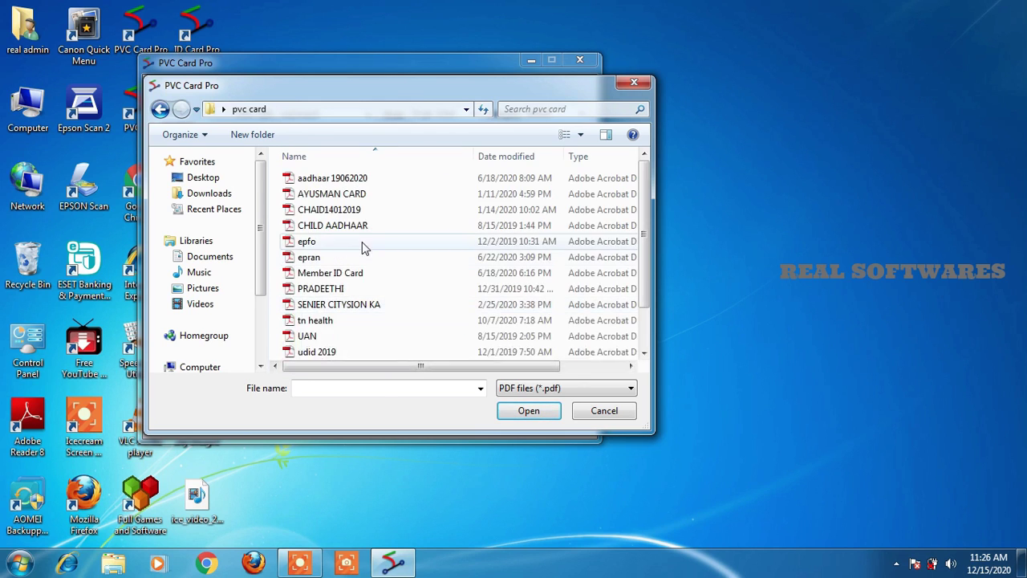
double_click(345, 180)
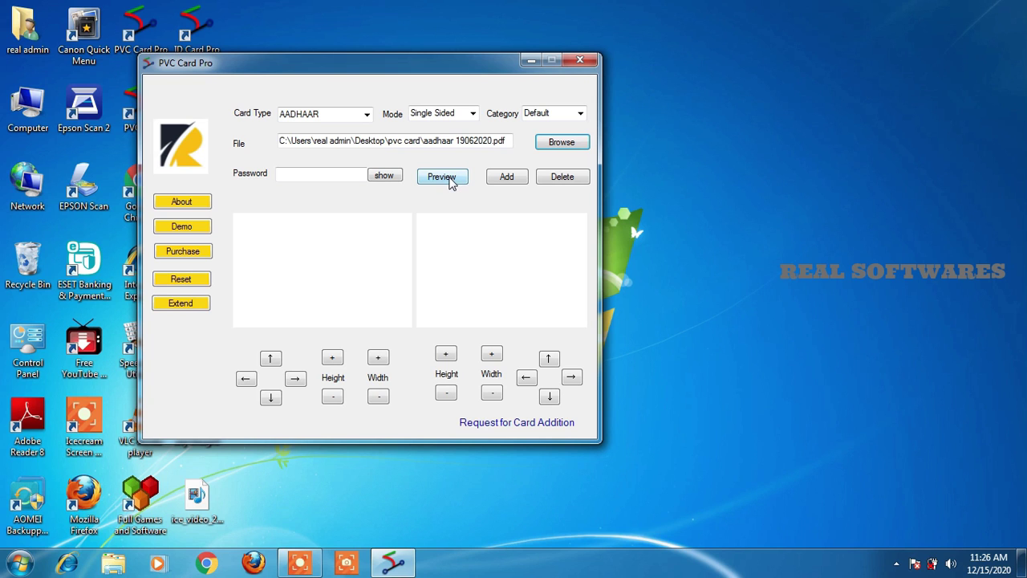
Preview the Aadhaar card and add its front and back to the A4 sheet
click(450, 180)
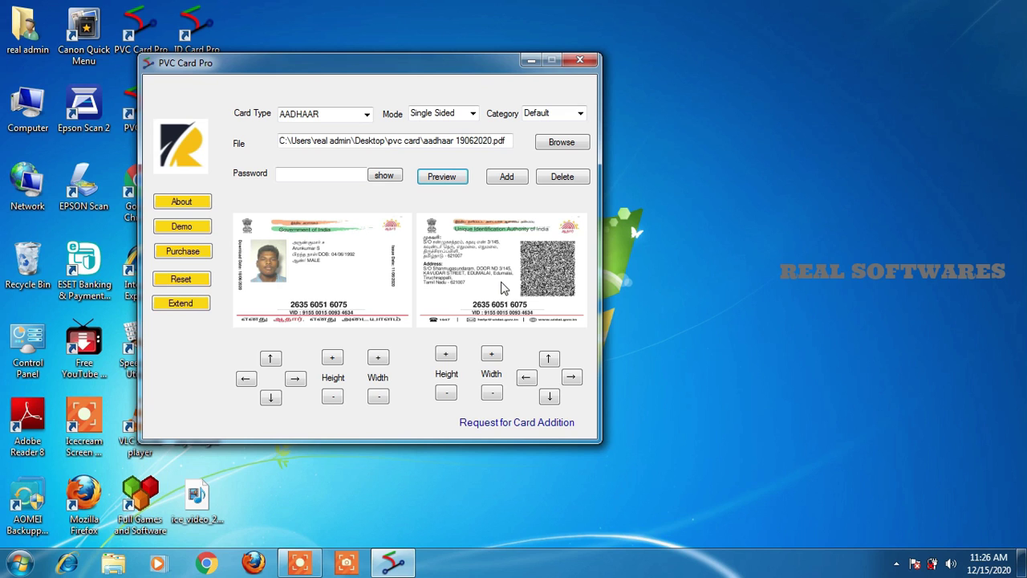
click(503, 177)
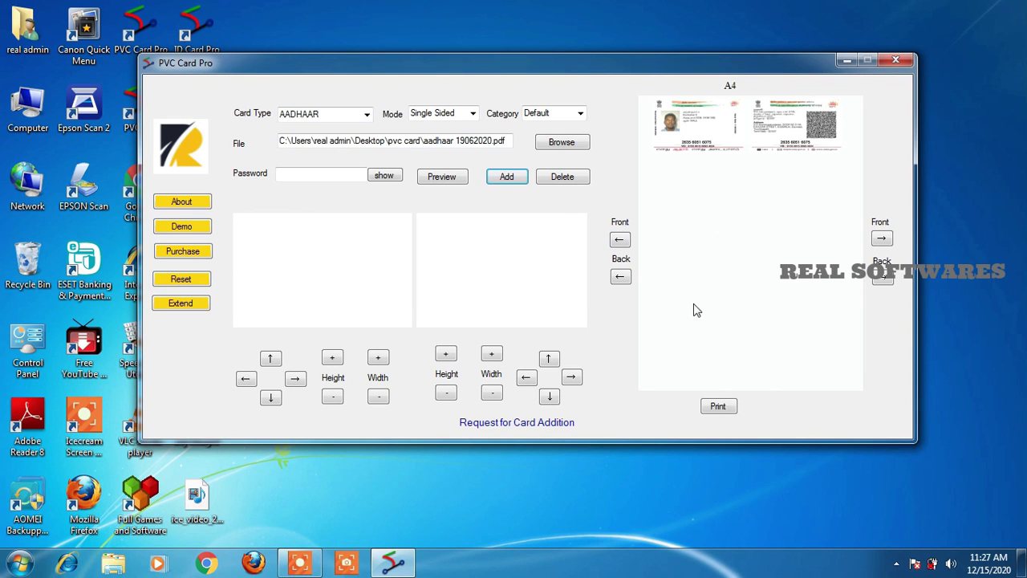
click(367, 114)
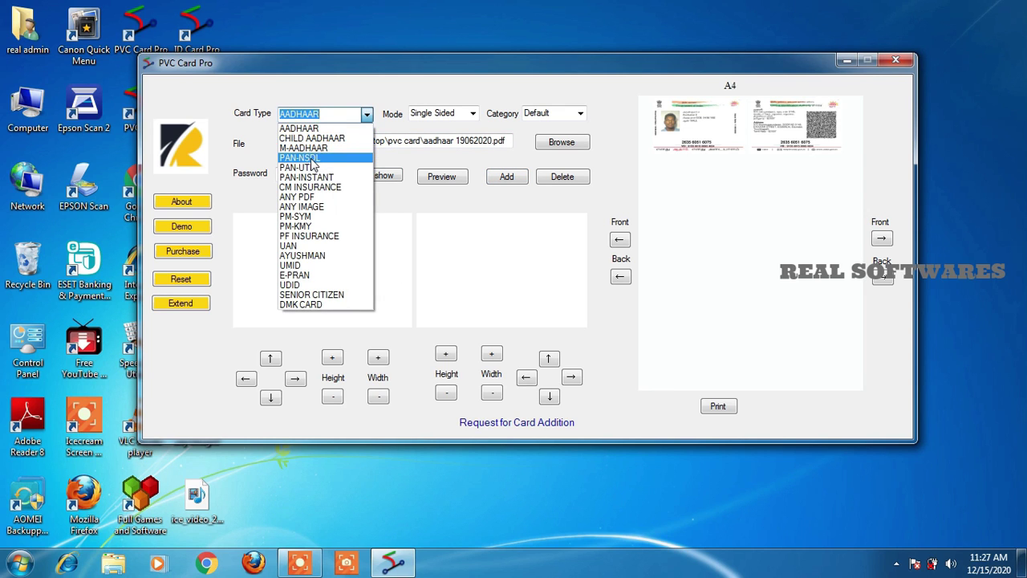
Switch Card Type to PAN-UTI, load utipan.pdf from the pvc card folder, and preview it
click(309, 168)
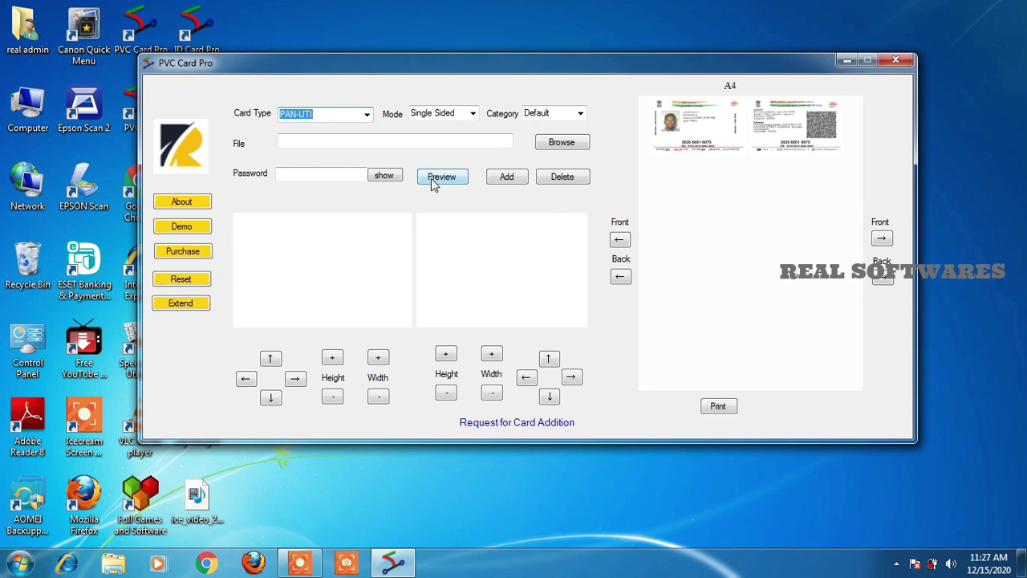
click(561, 143)
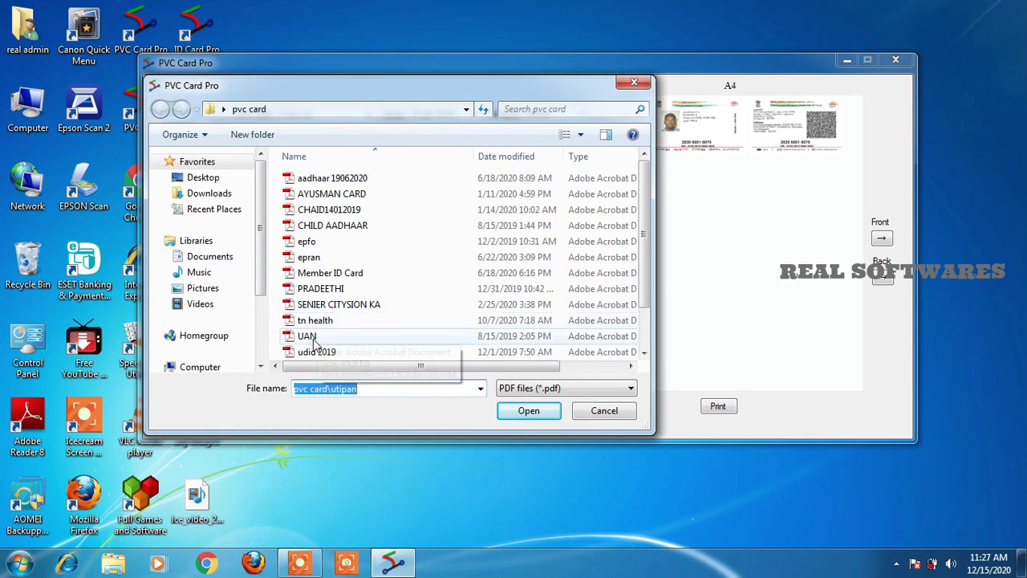
click(319, 303)
click(319, 335)
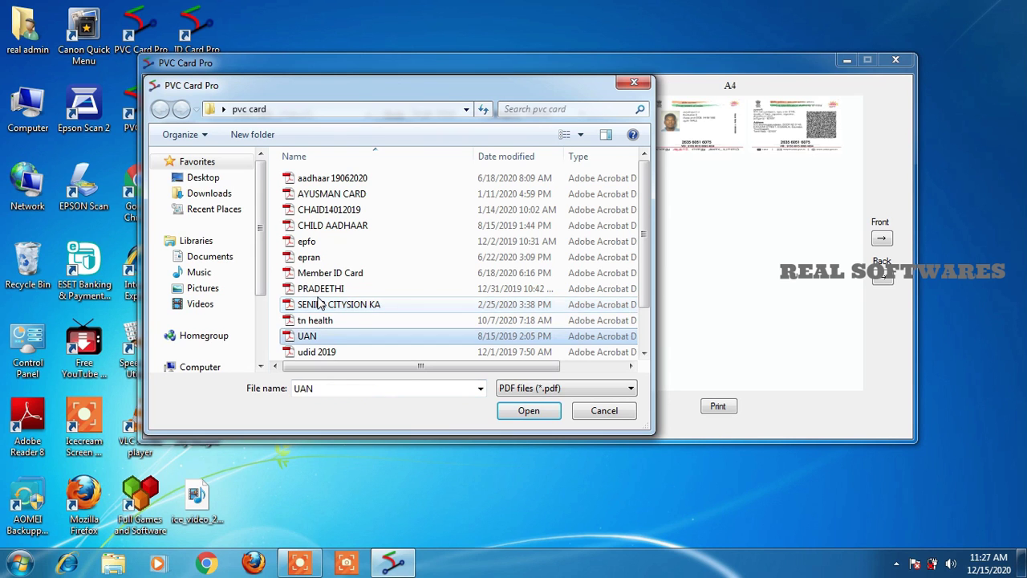
click(337, 351)
scroll(337, 351, down, 1)
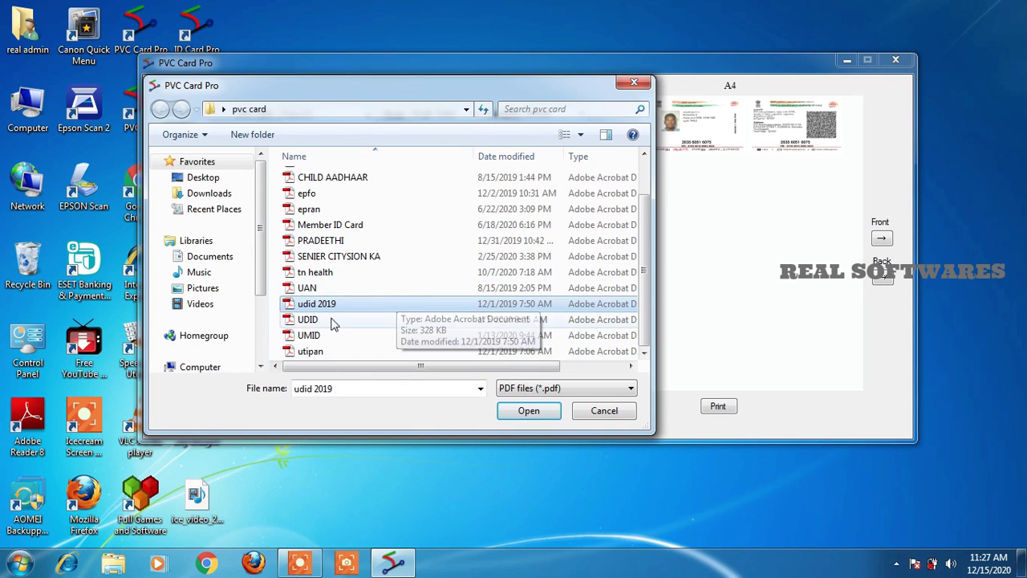
click(314, 354)
double_click(314, 355)
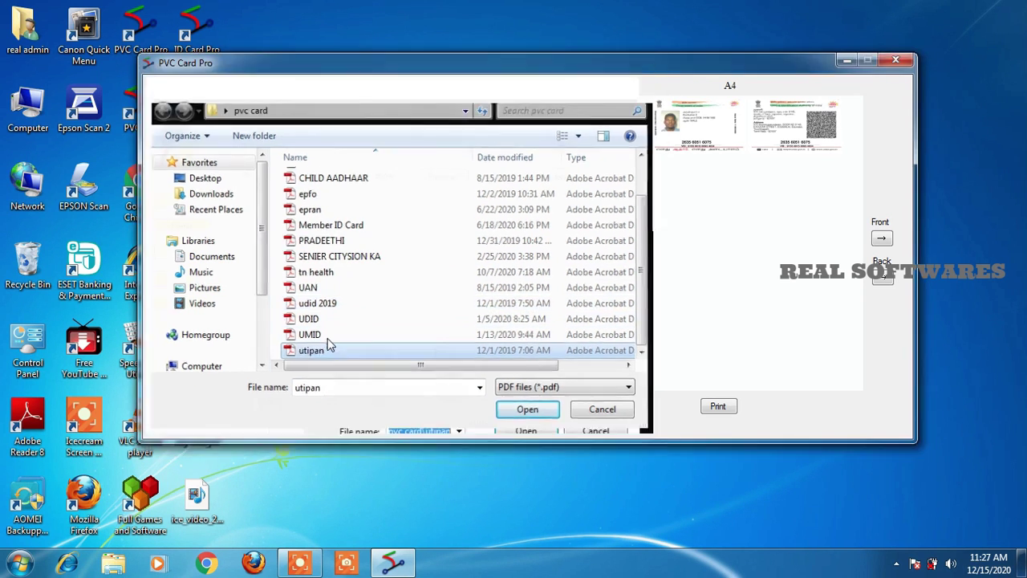
click(439, 178)
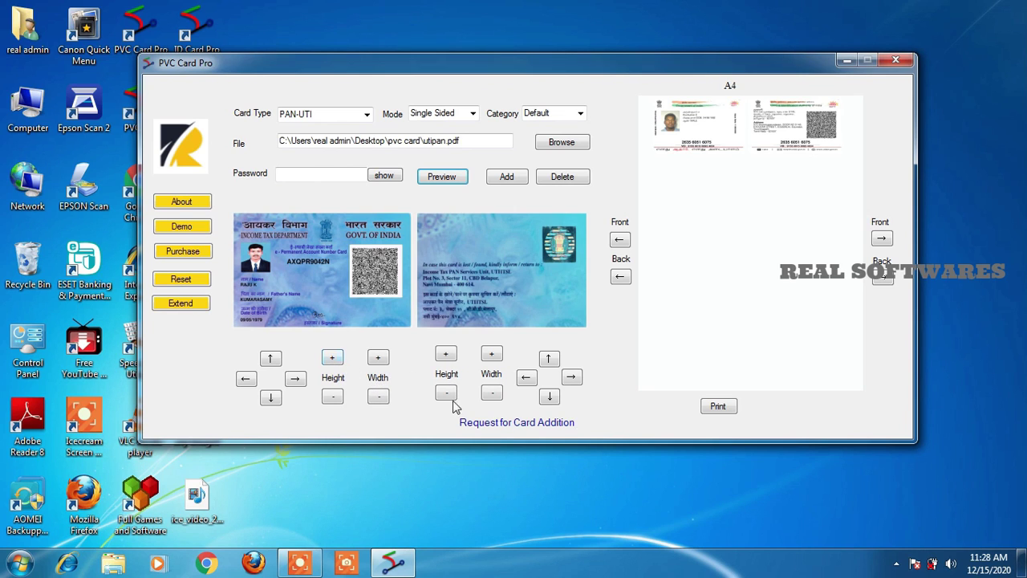
Nudge the PAN front image up four times, right four times, back left once, then Update
click(271, 361)
click(271, 361)
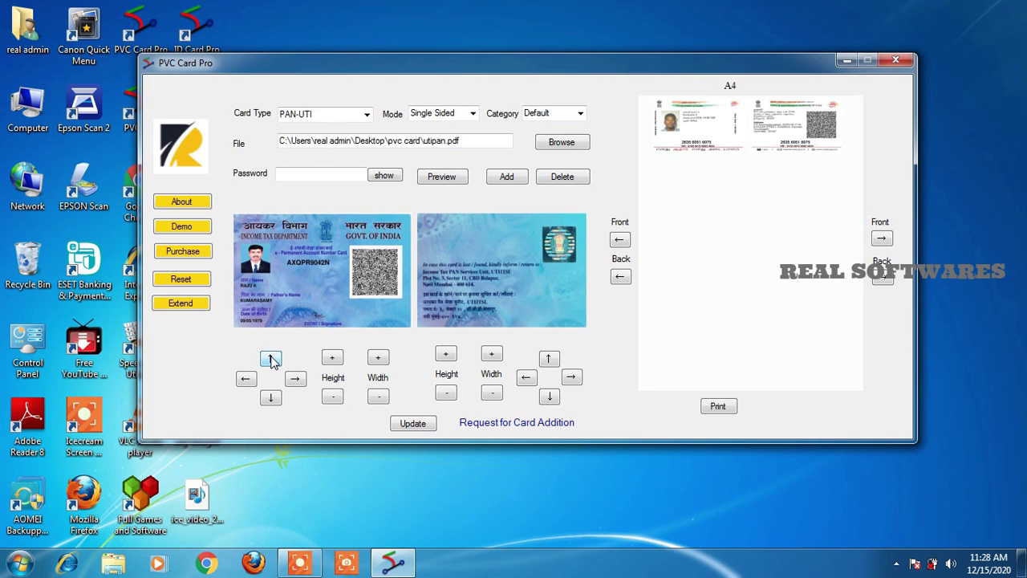
click(271, 361)
click(271, 361)
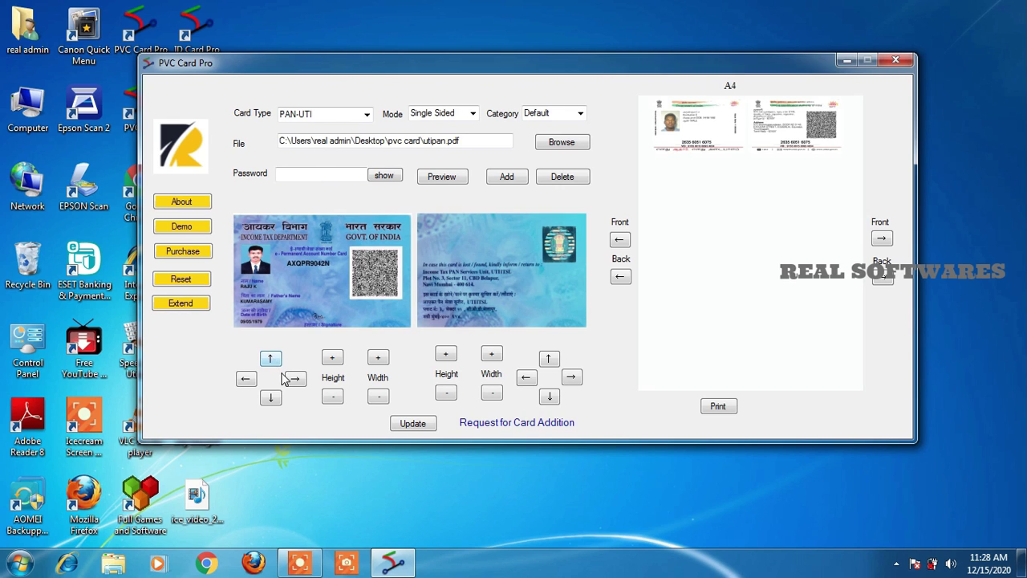
click(294, 379)
click(294, 379)
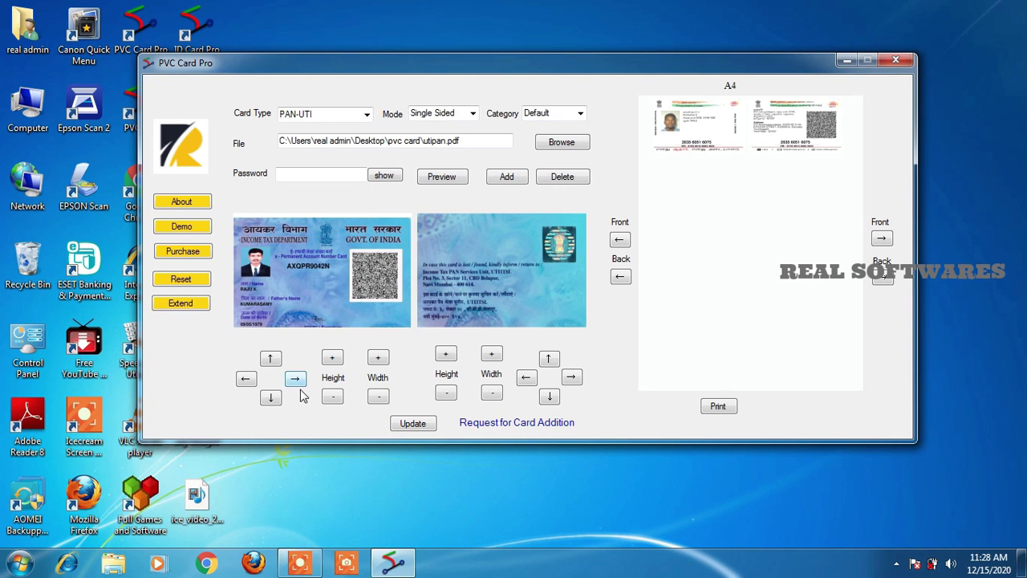
click(296, 384)
click(297, 386)
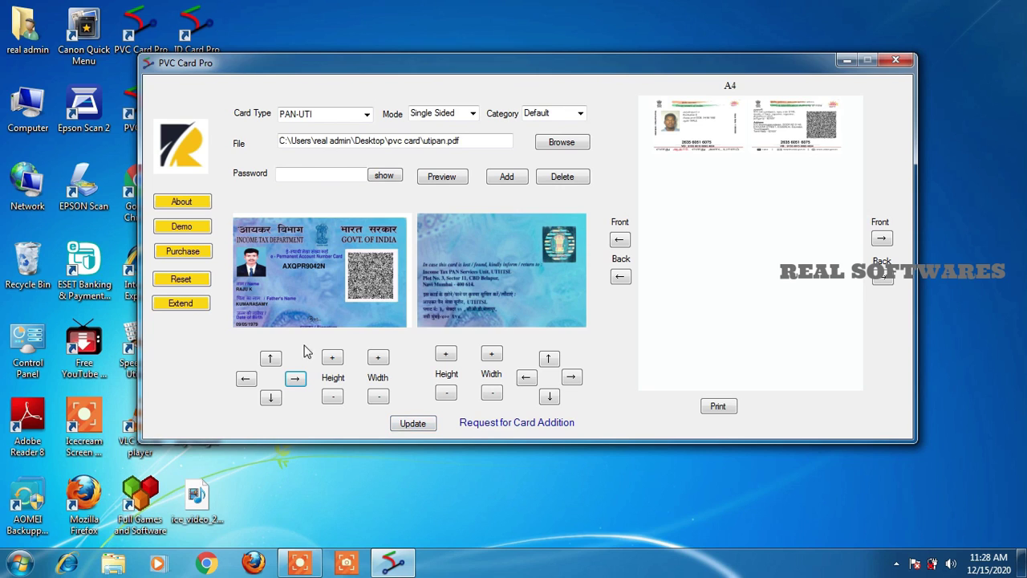
click(251, 381)
click(395, 418)
Preview utipan.pdf again and add the PAN card's front and back below the Aadhaar card
click(621, 277)
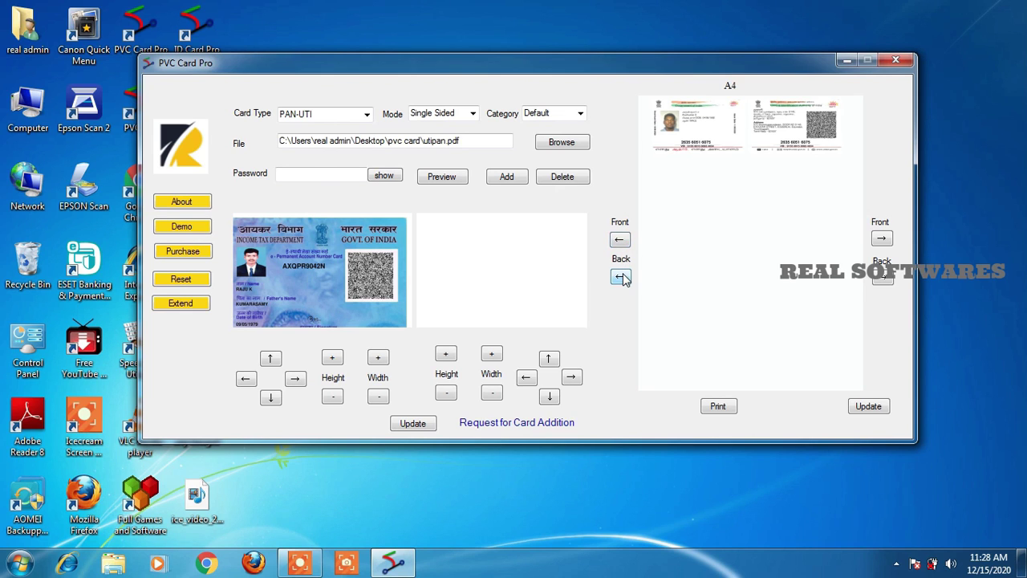
click(622, 276)
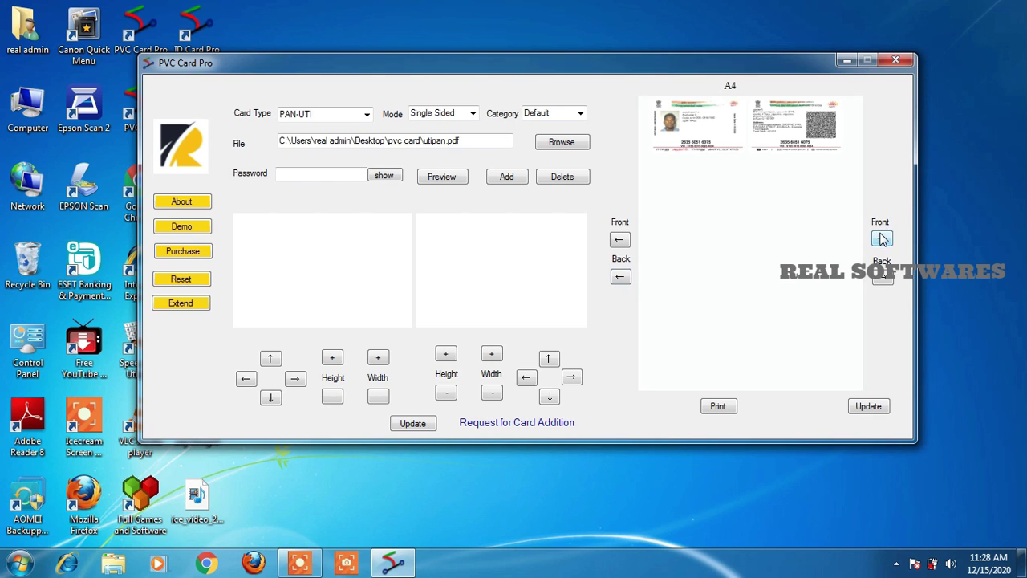
click(433, 182)
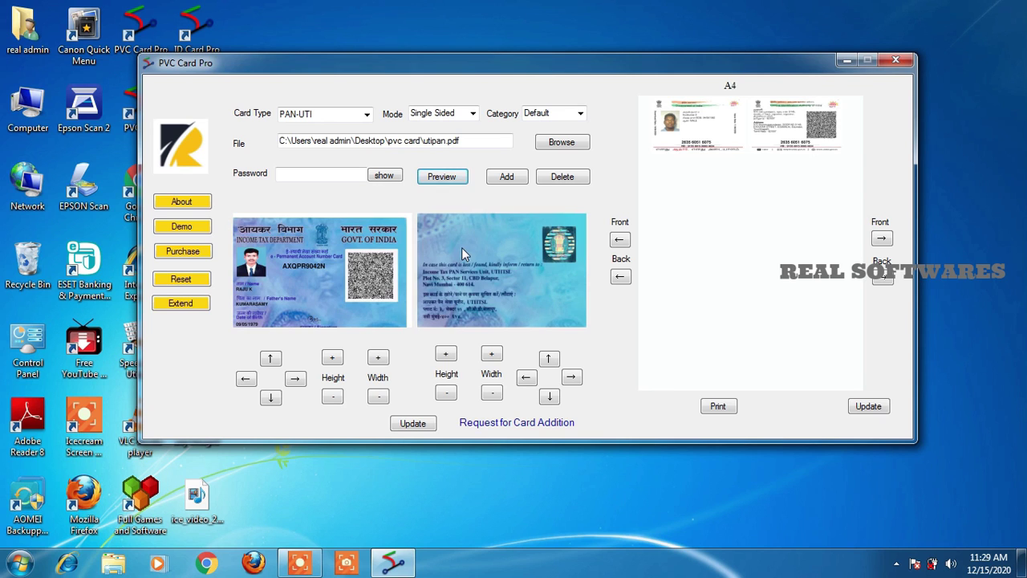
click(506, 177)
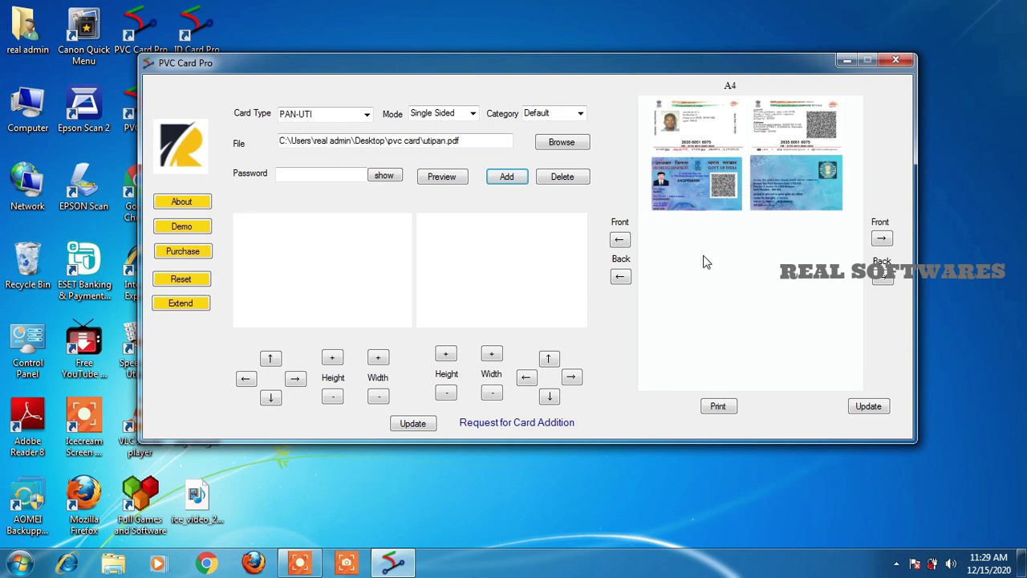
click(629, 277)
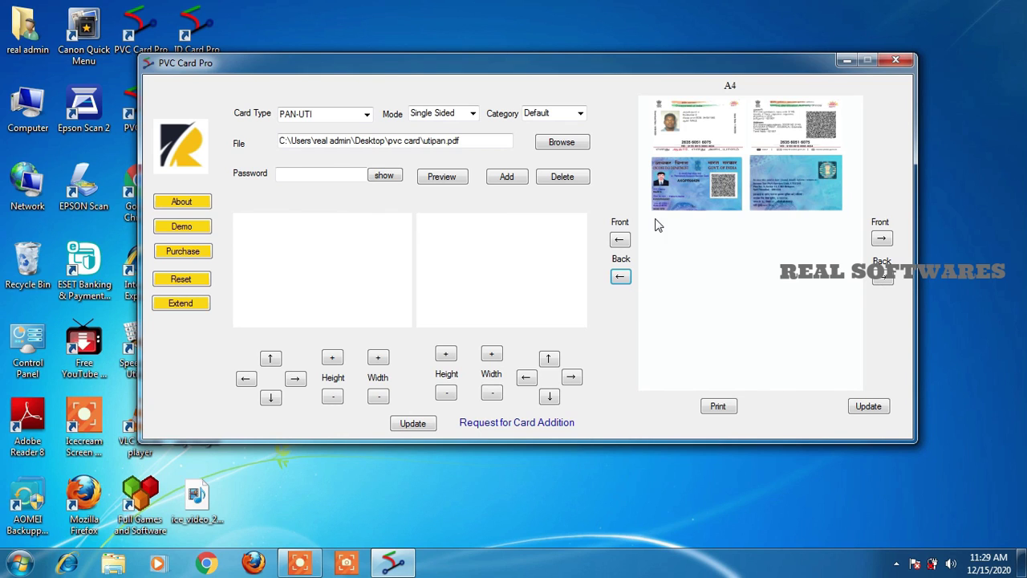
Apply the current layout and switch Mode to Double Sided
click(877, 409)
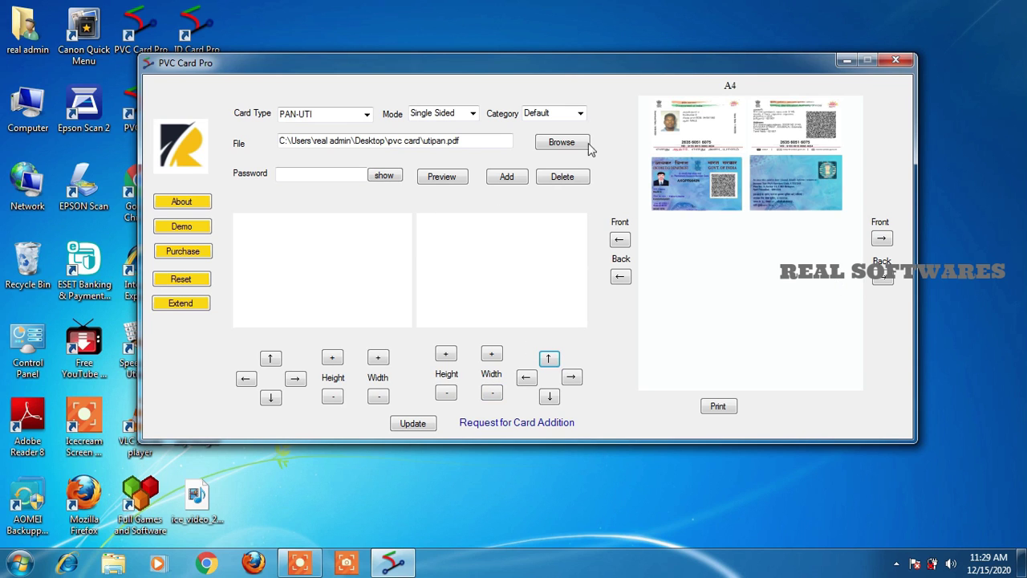
click(474, 118)
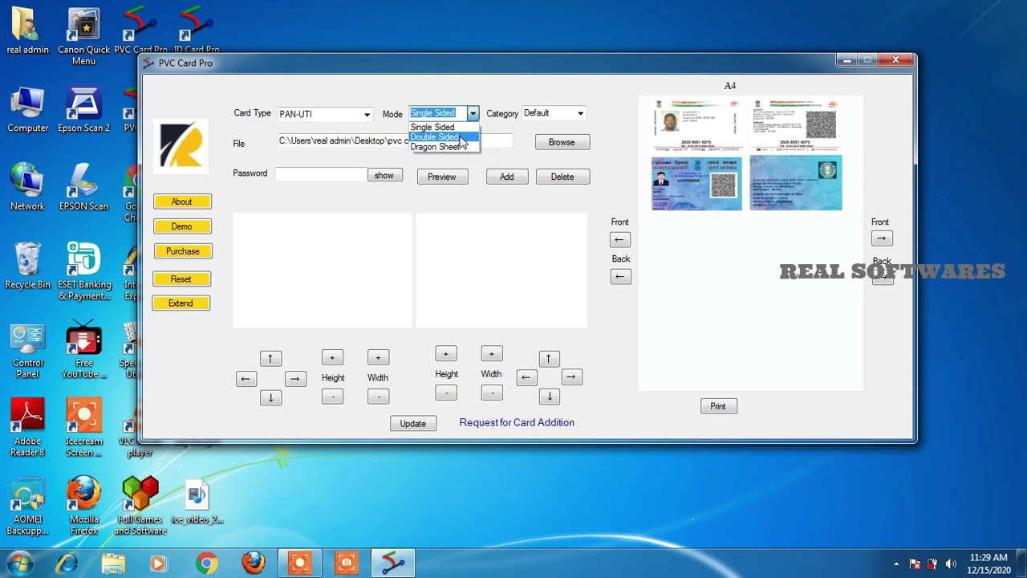
click(462, 127)
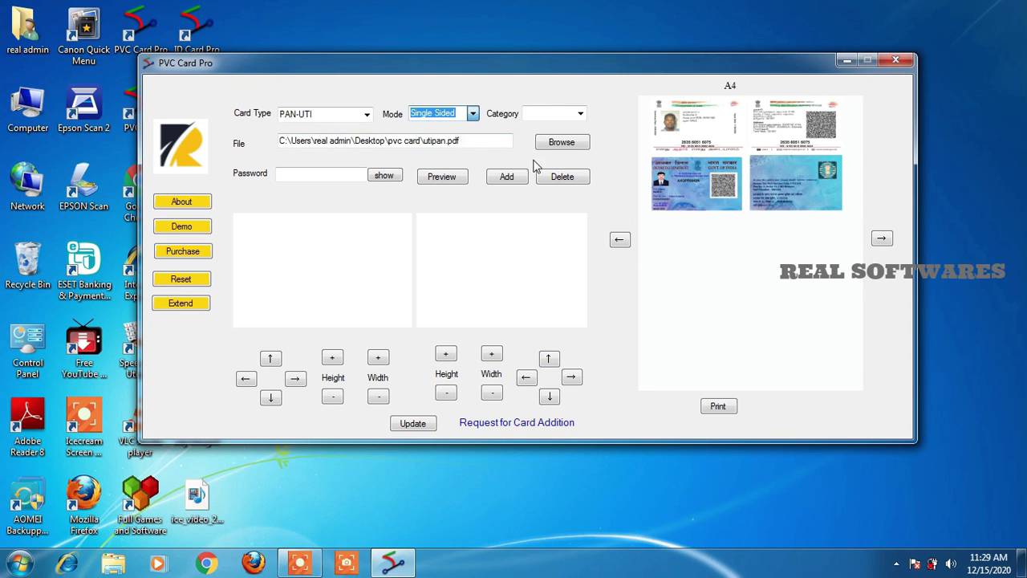
key(Down)
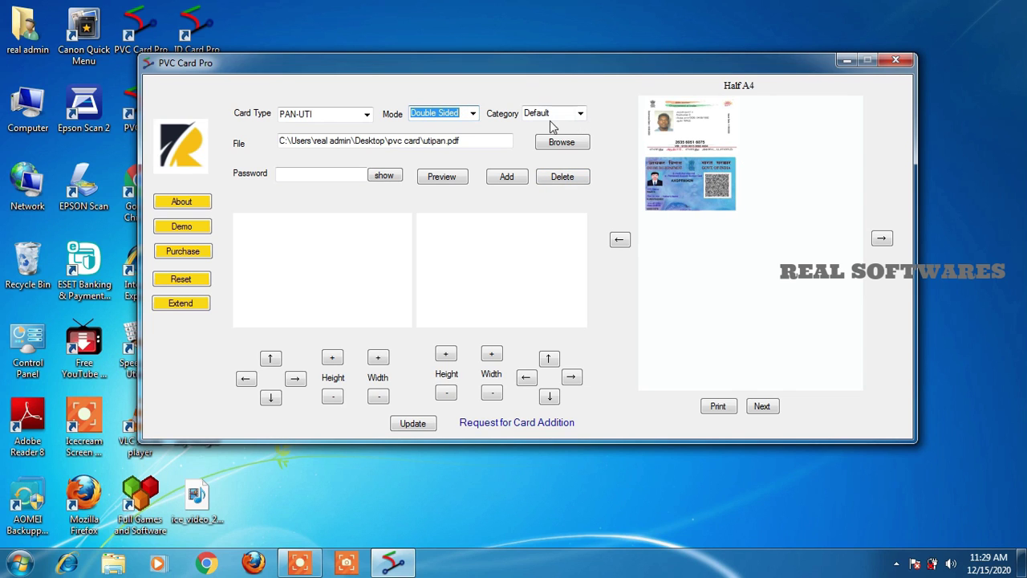
Try the Default and Centre placement categories for the half A4 page
click(580, 114)
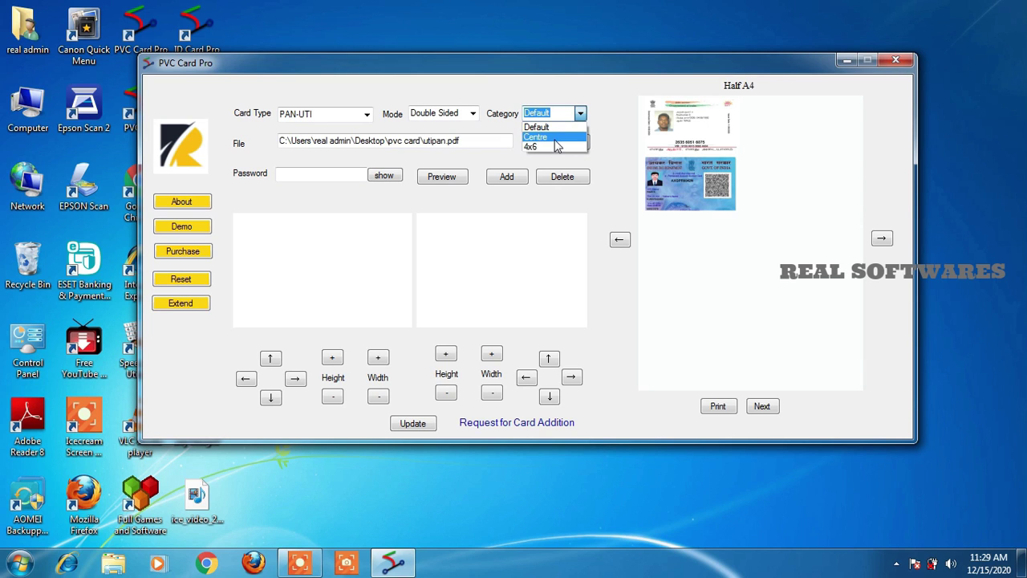
click(556, 145)
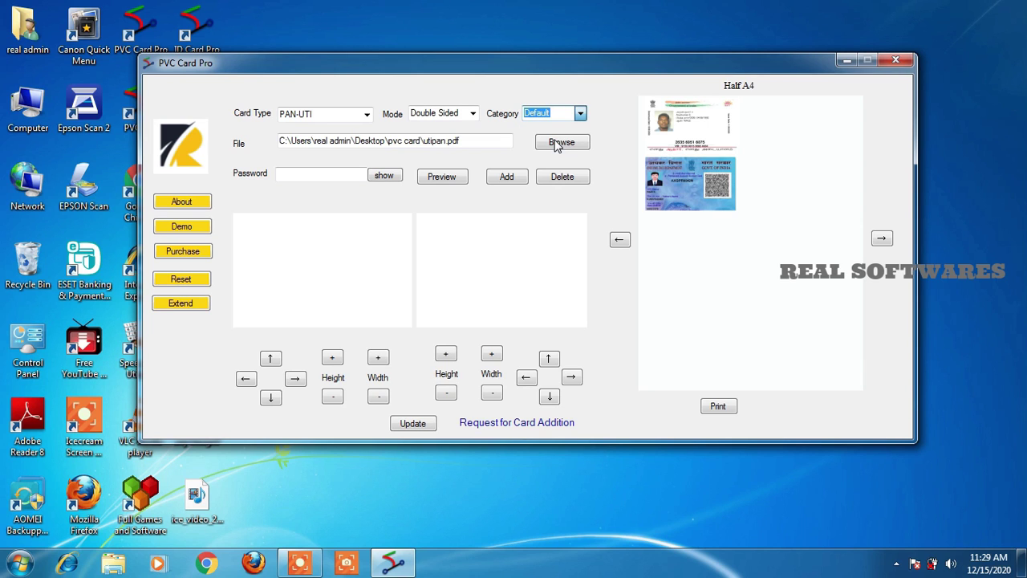
click(581, 115)
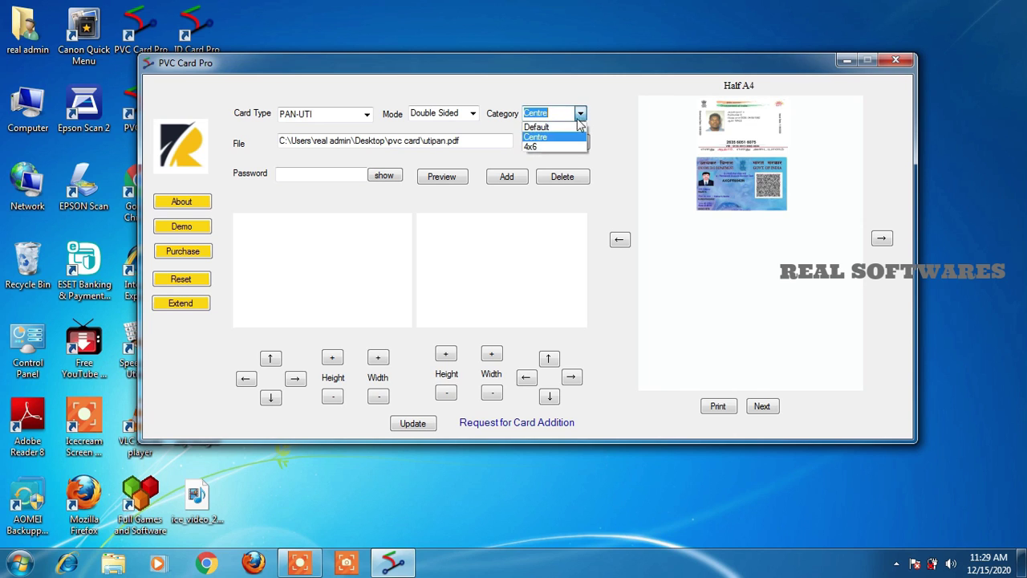
click(564, 127)
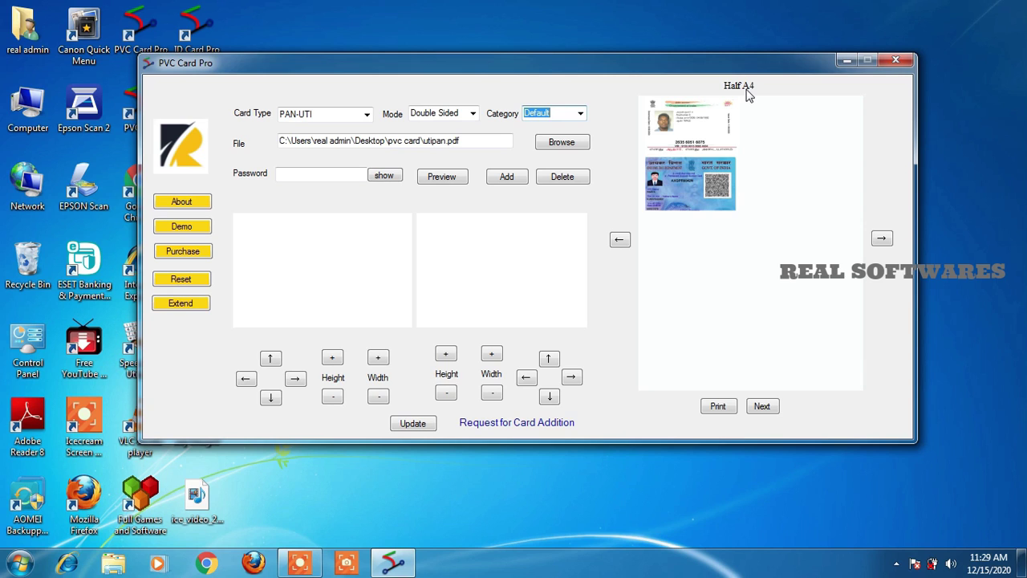
Go to the page showing the cards' back sides
click(761, 406)
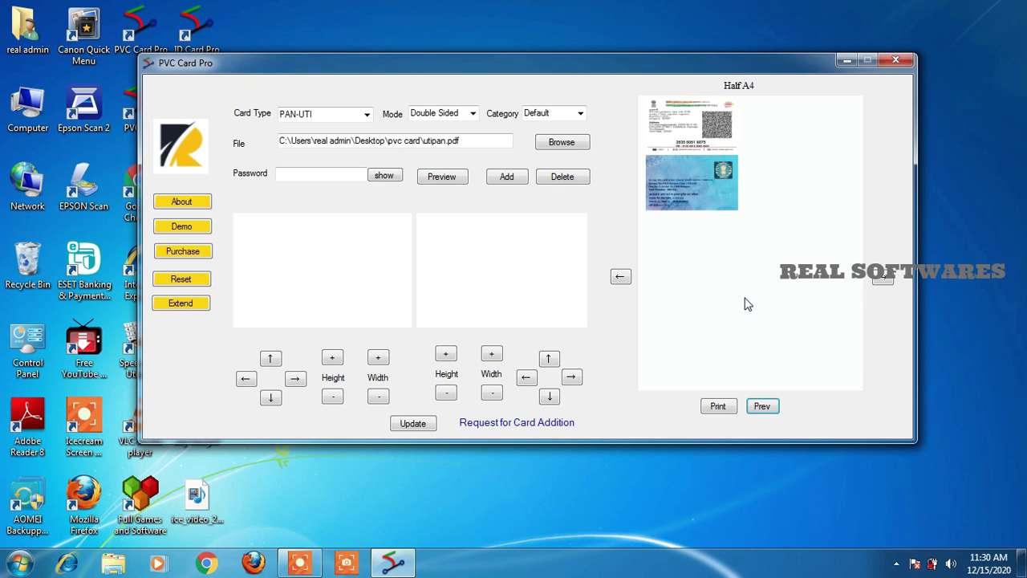
click(620, 277)
click(882, 277)
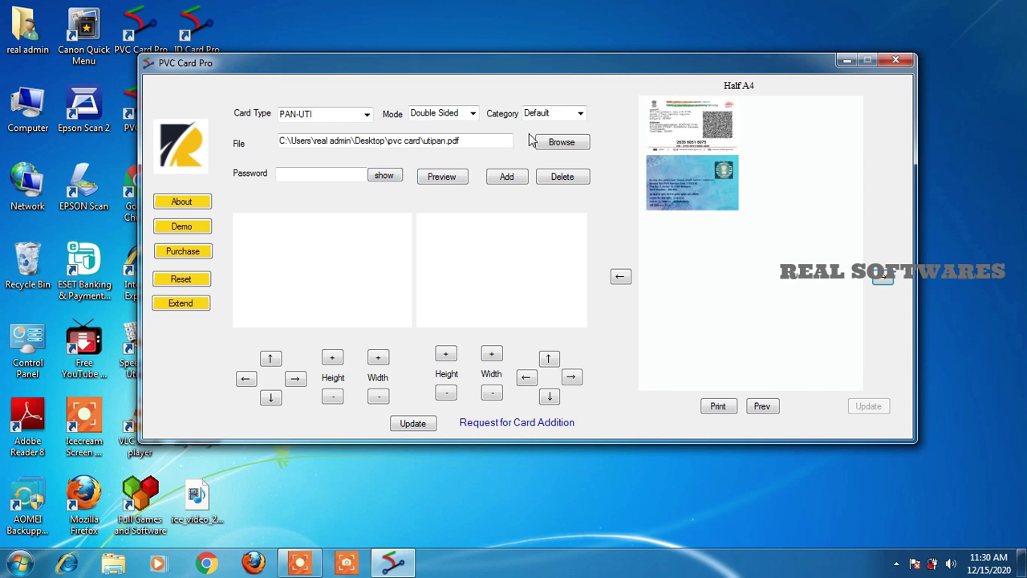
Try Dragon Sheet mode, return to the Single Sided A4 sheet, and start printing
click(473, 113)
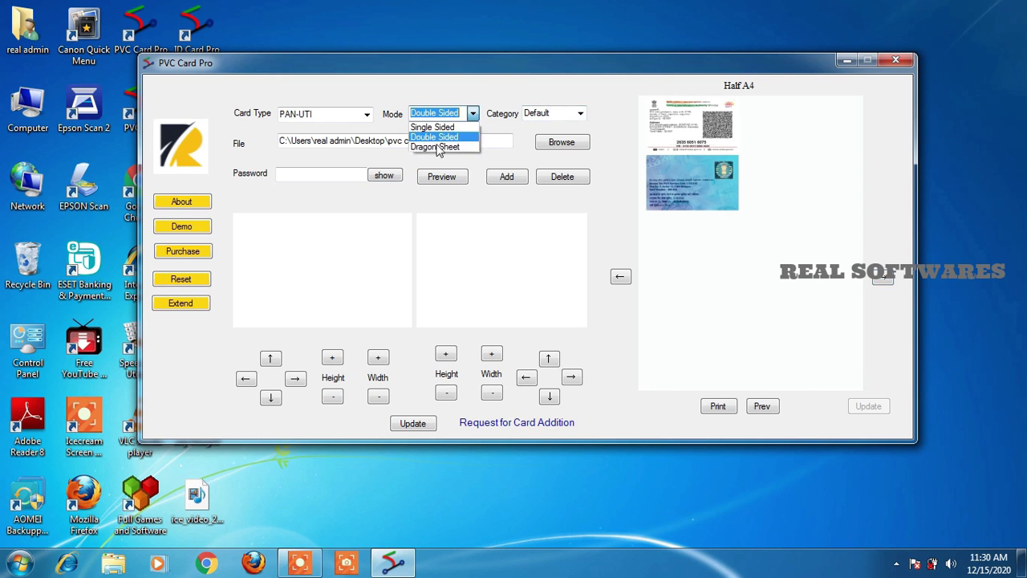
click(436, 147)
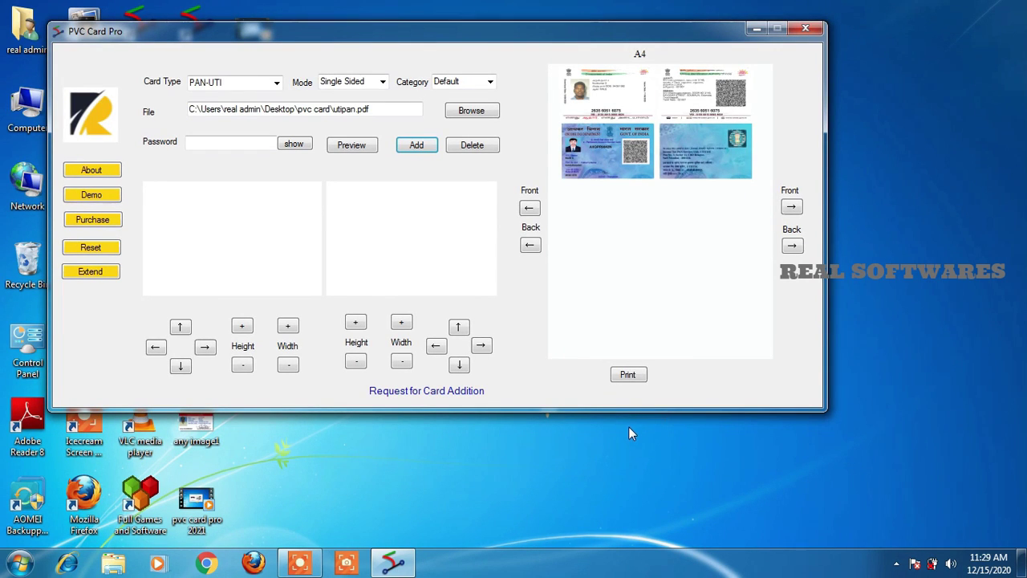
click(383, 81)
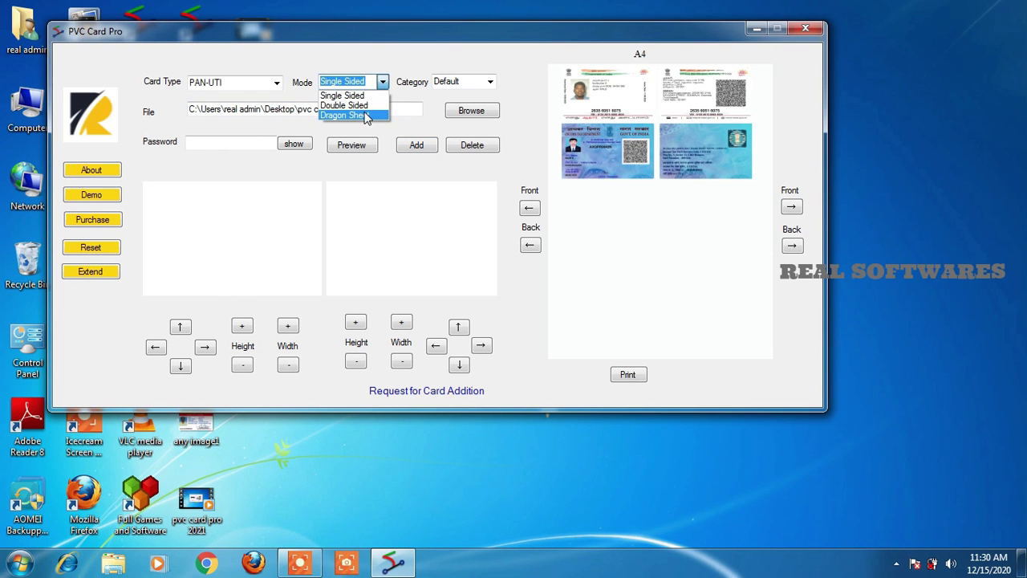
click(672, 307)
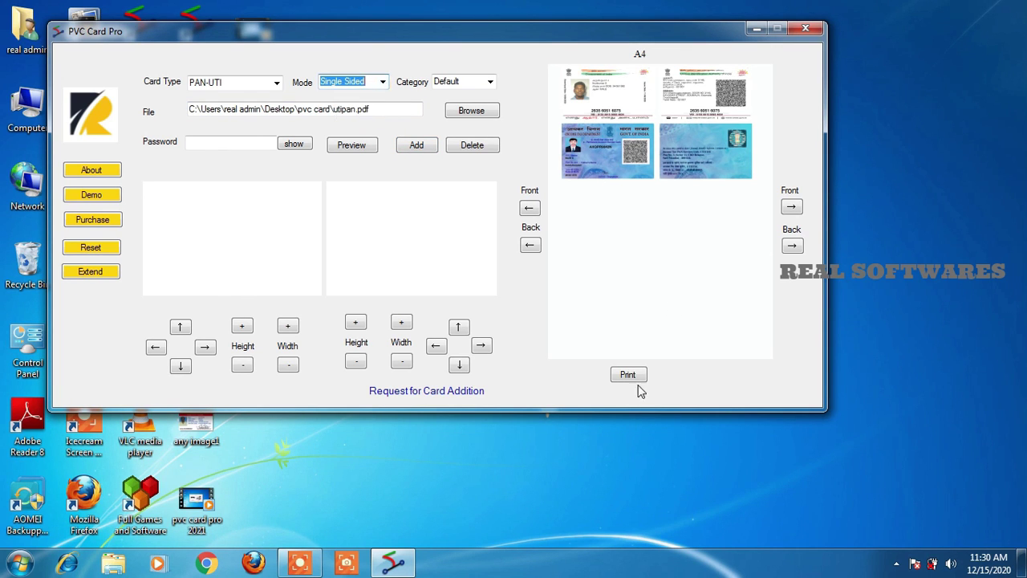
click(632, 380)
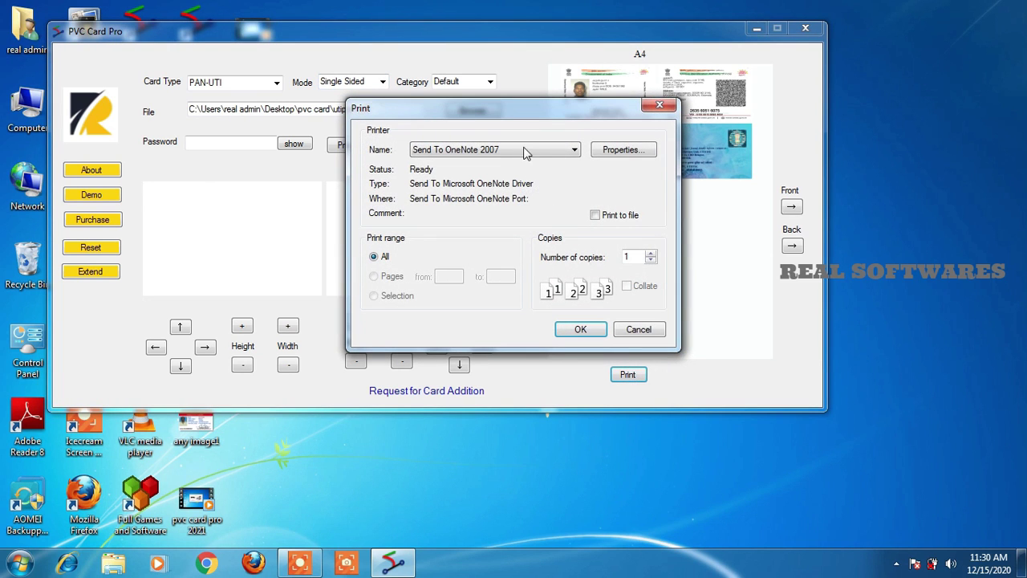
Select the Canon G4010 series printer and open its properties
click(520, 150)
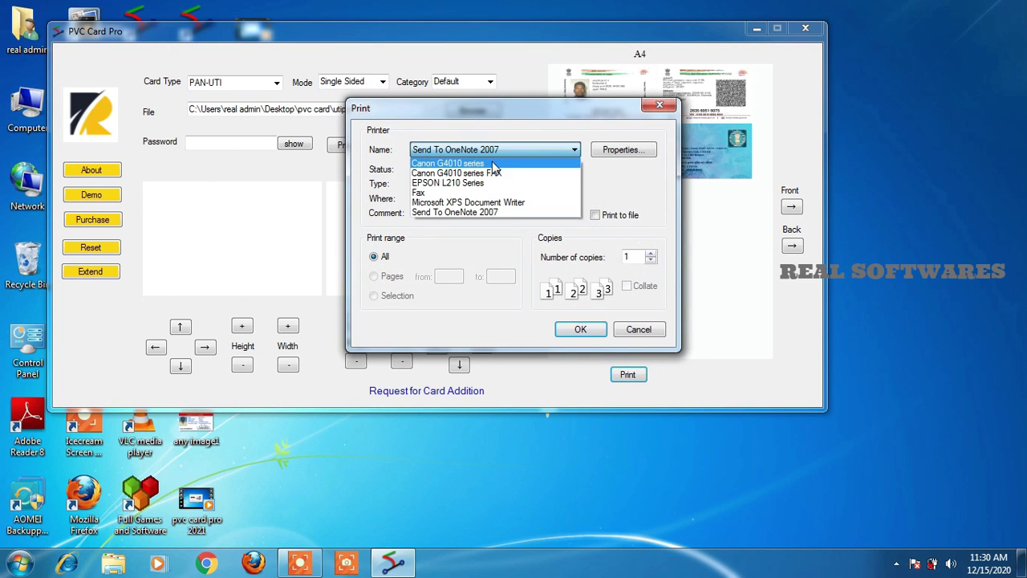
click(491, 164)
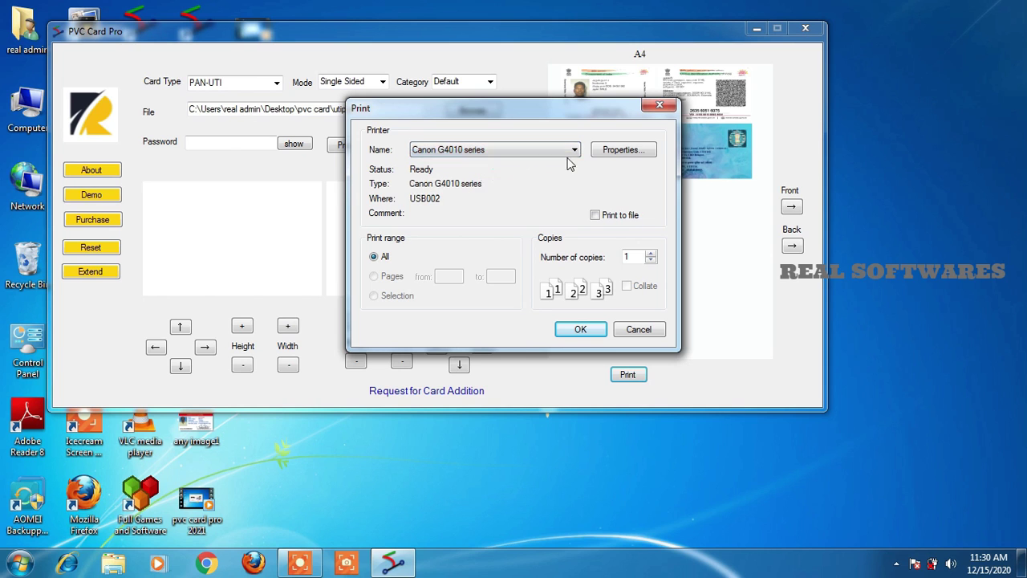
click(618, 158)
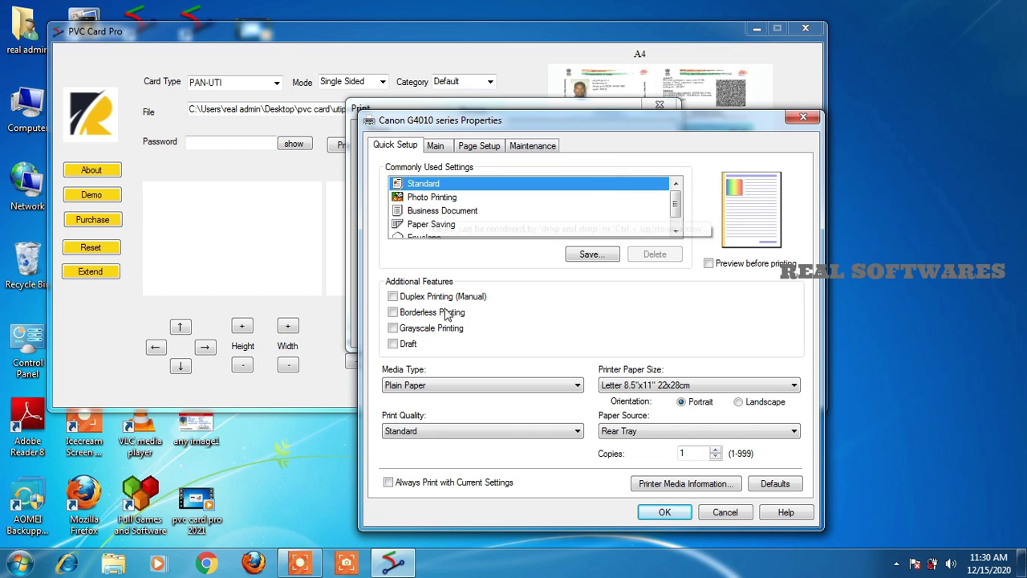
Set paper size A4, media Photo Paper Plus Glossy II, and Standard print quality
click(629, 386)
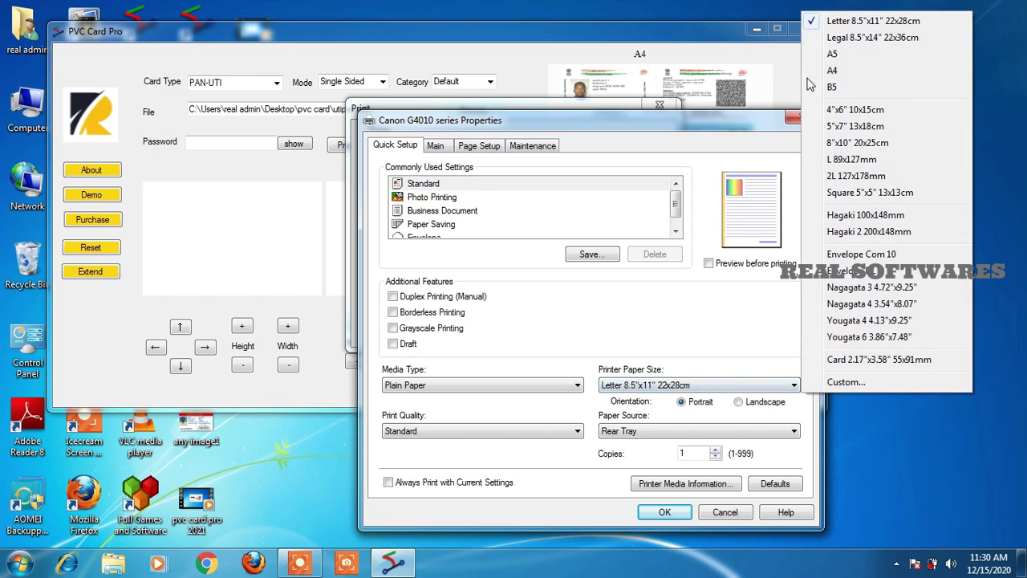
click(834, 71)
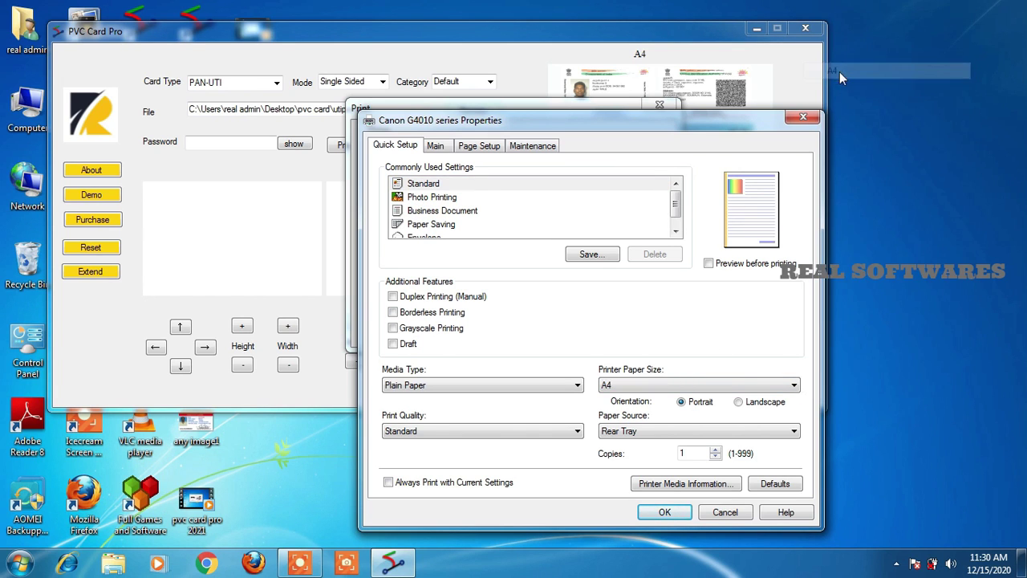
click(417, 391)
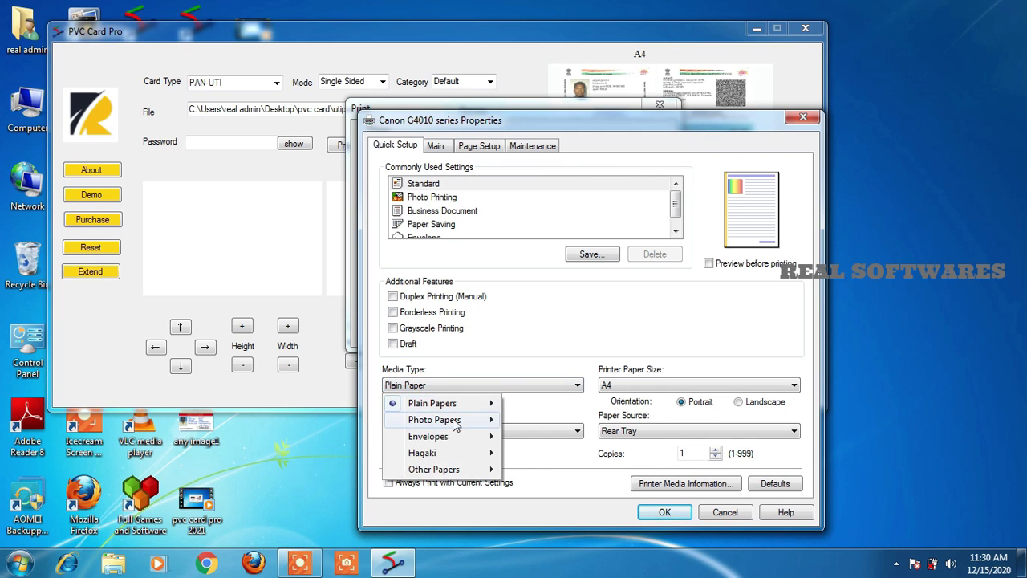
mouse_move(441, 421)
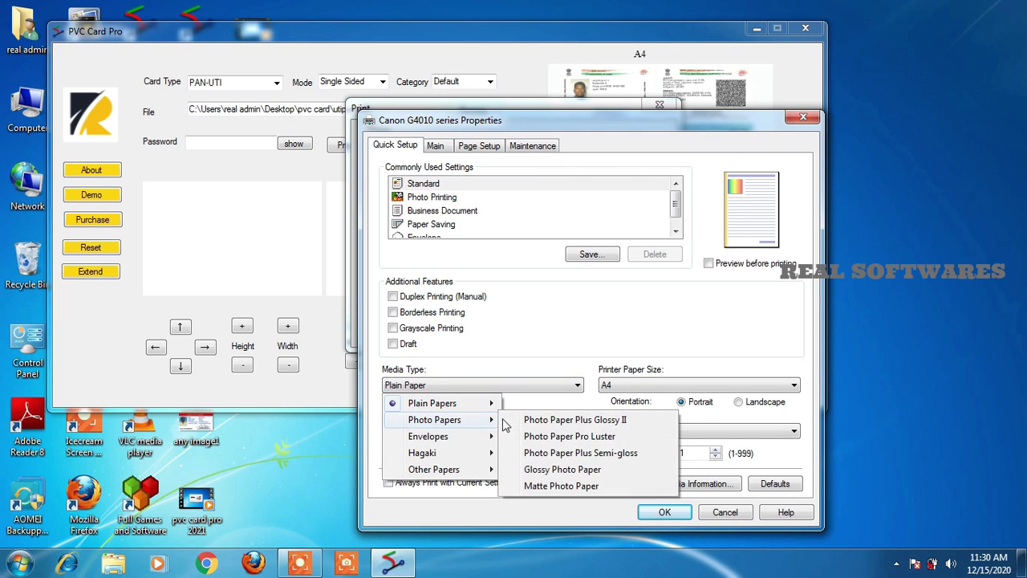
click(552, 428)
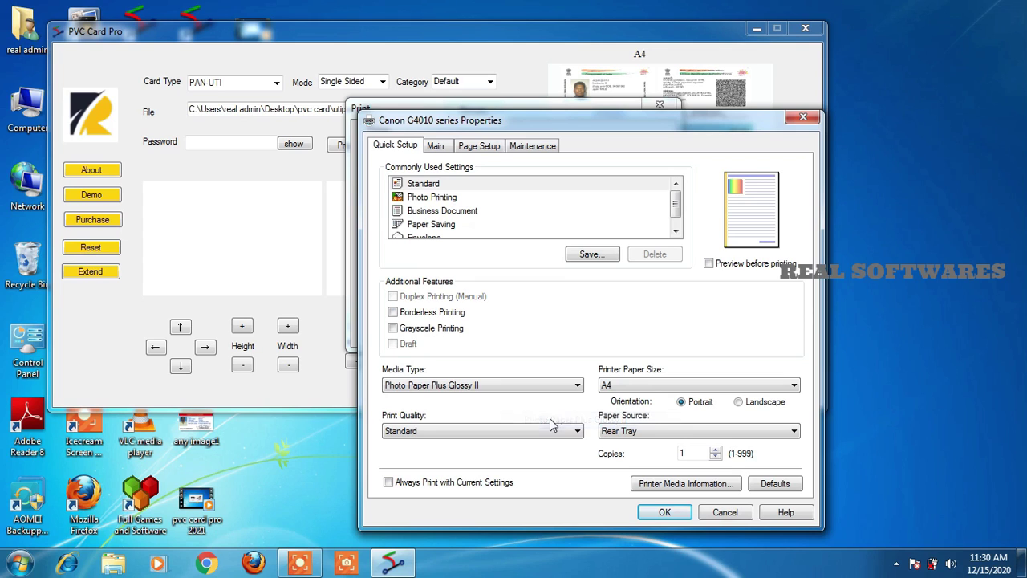
click(488, 435)
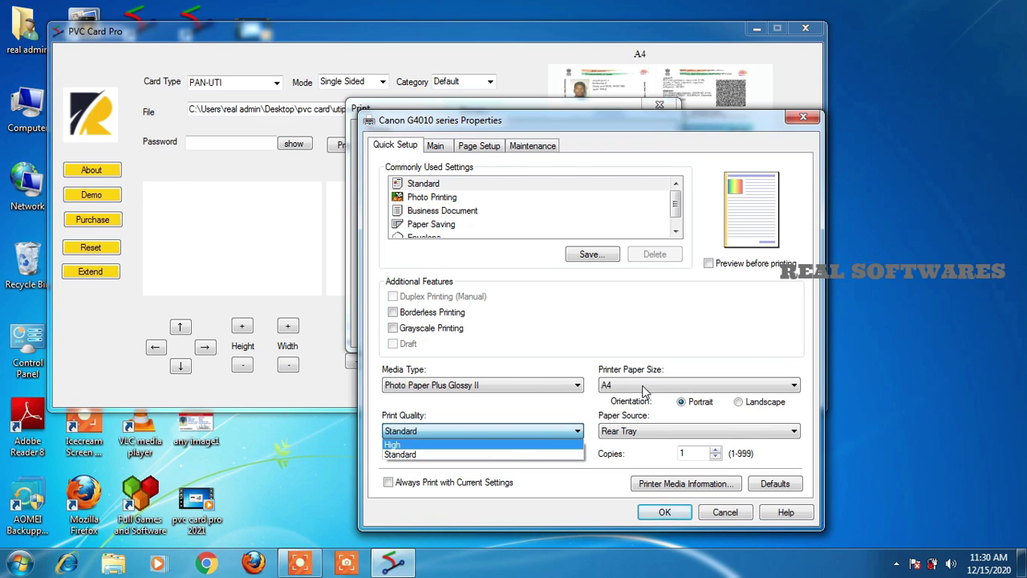
click(656, 512)
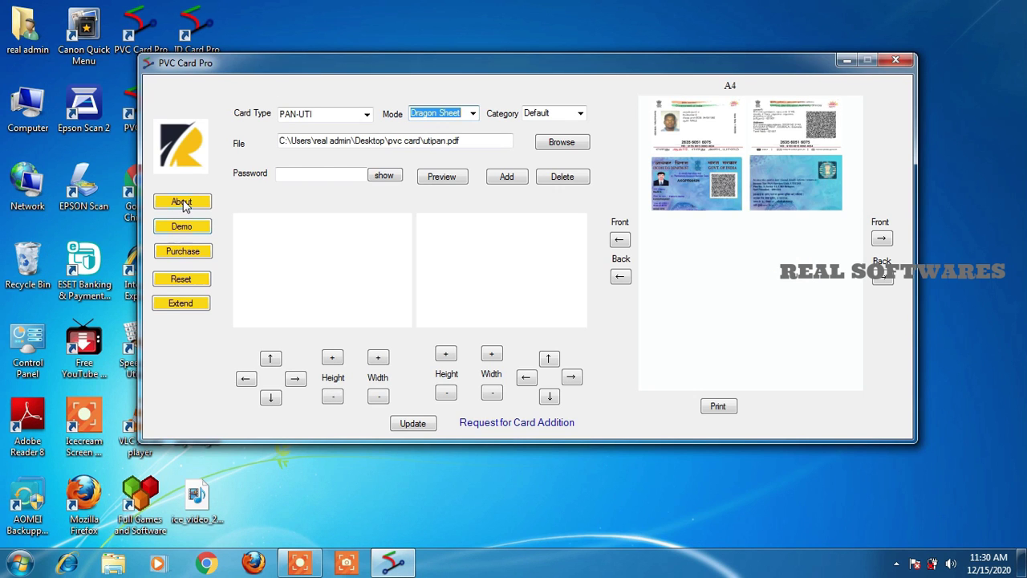
View the version information and the store price page, then go back to the card editor
click(182, 202)
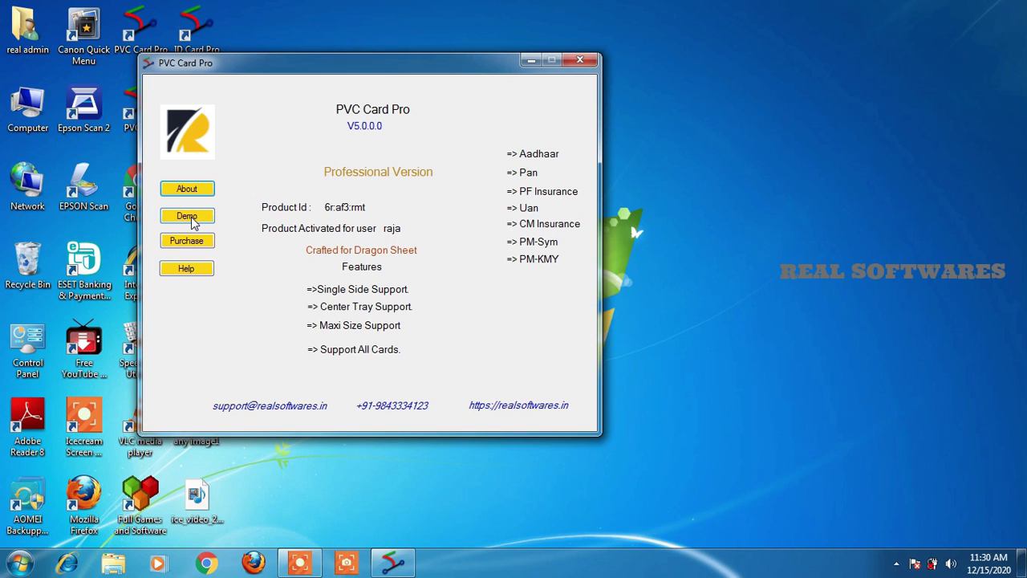
click(193, 246)
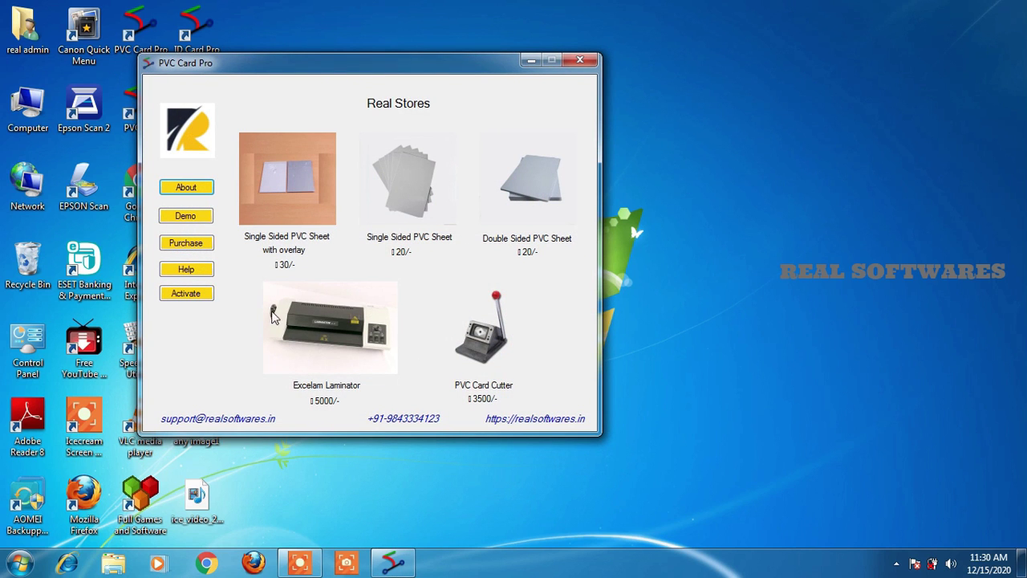
click(185, 147)
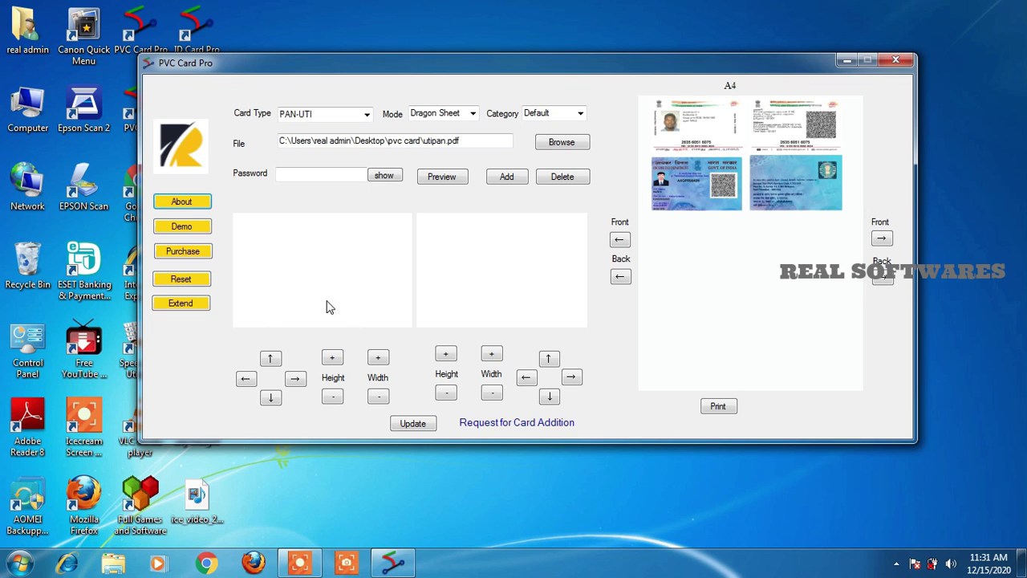
Check the licence Extend and Reset pages, then close the blank page
click(181, 305)
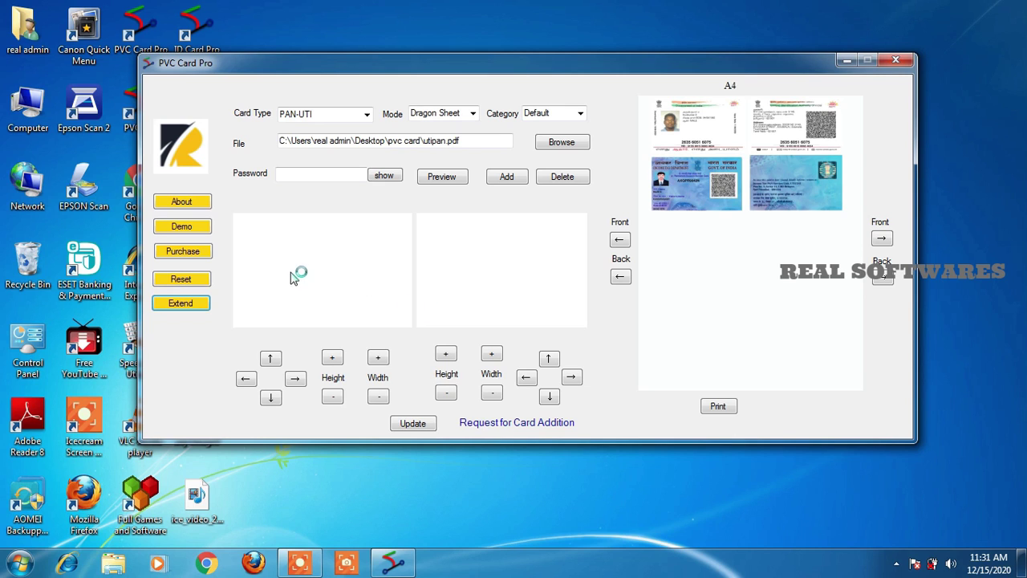
click(183, 303)
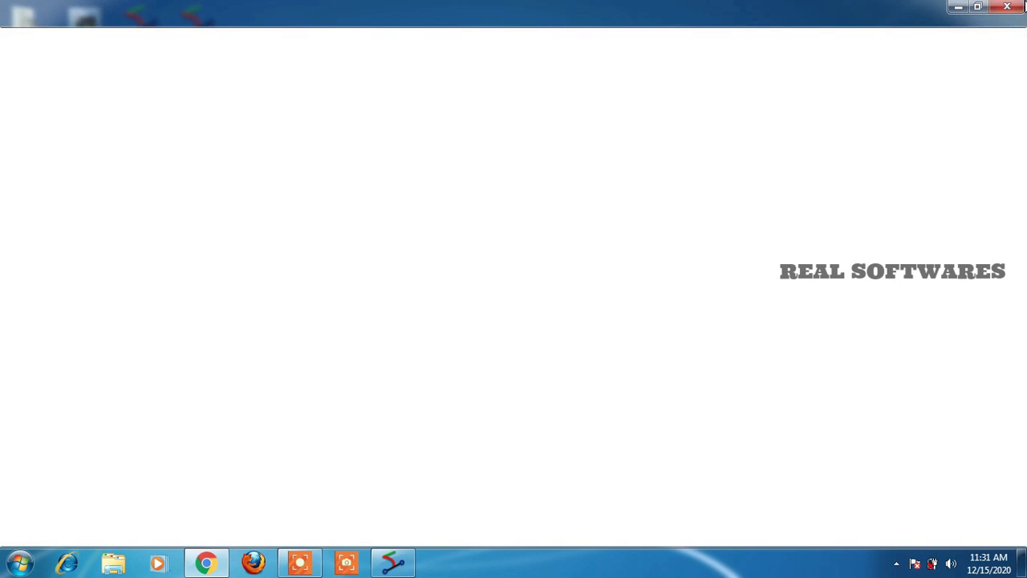
click(1003, 8)
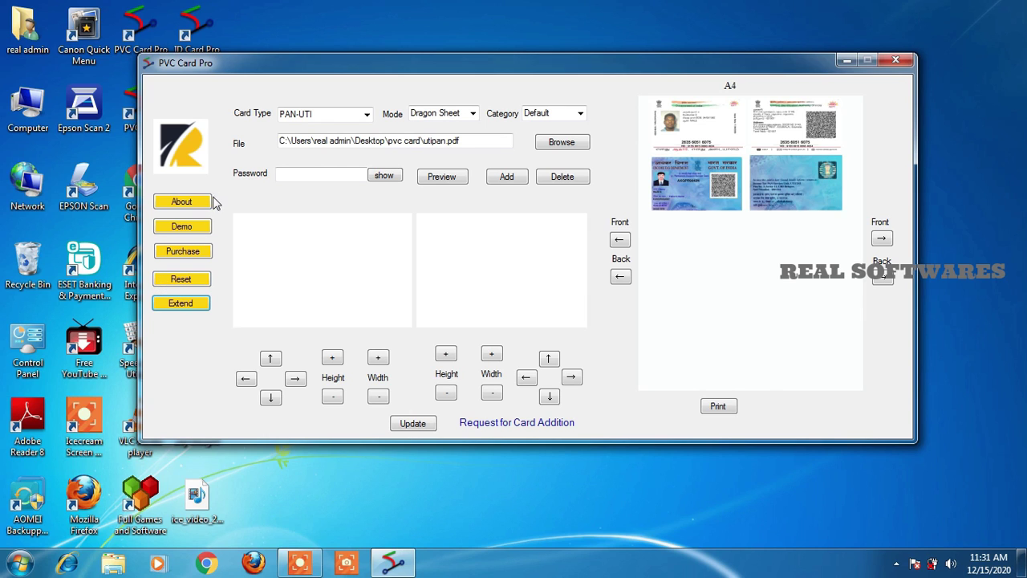
Leave the sheet mode on Dragon Sheet and close the card editor
click(472, 116)
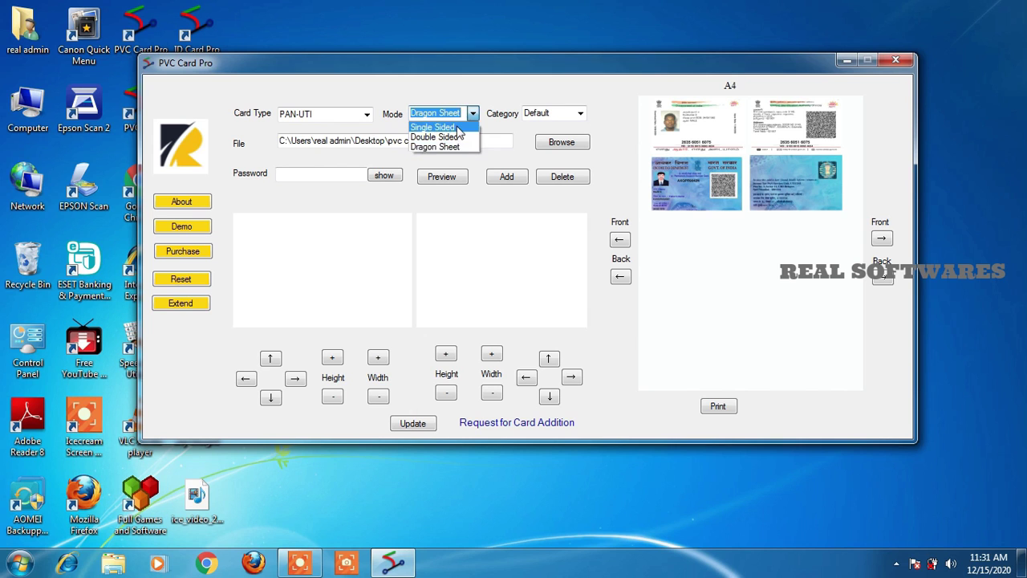
click(714, 245)
click(896, 63)
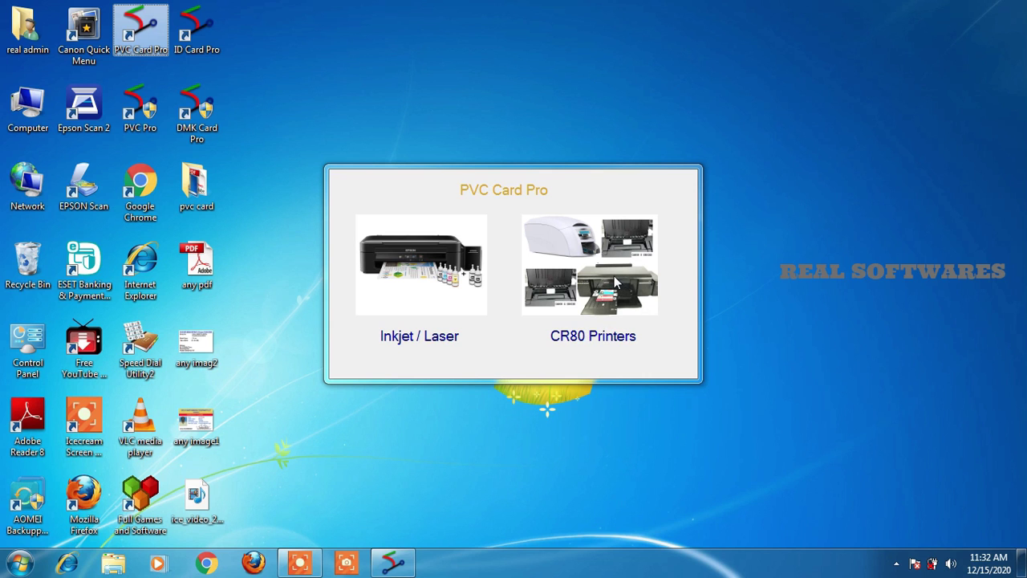
Launch the CR80 Printers editor, move it to the top-left, and inspect its Card Type and Mode lists
click(610, 272)
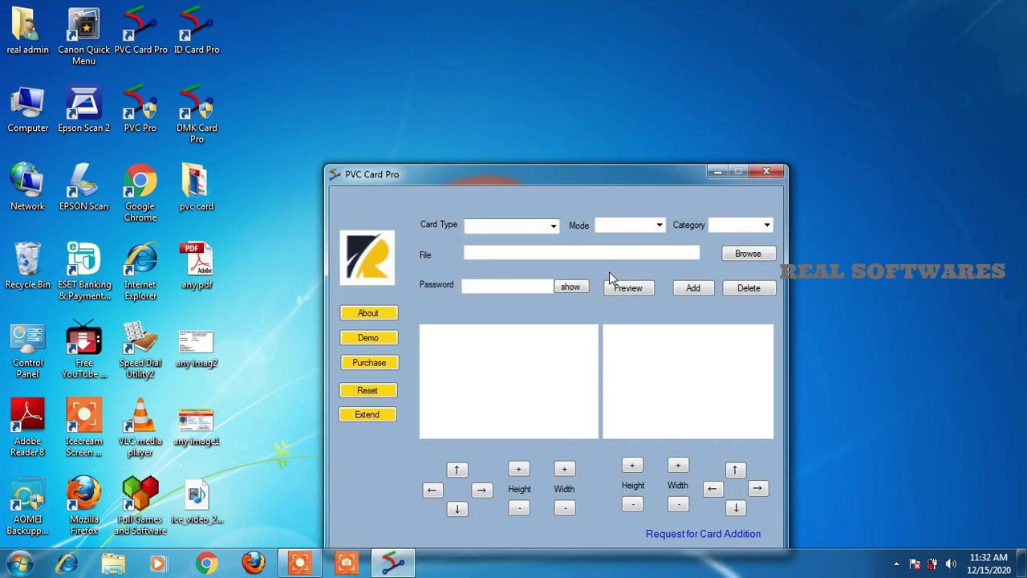
drag(490, 174, 391, 45)
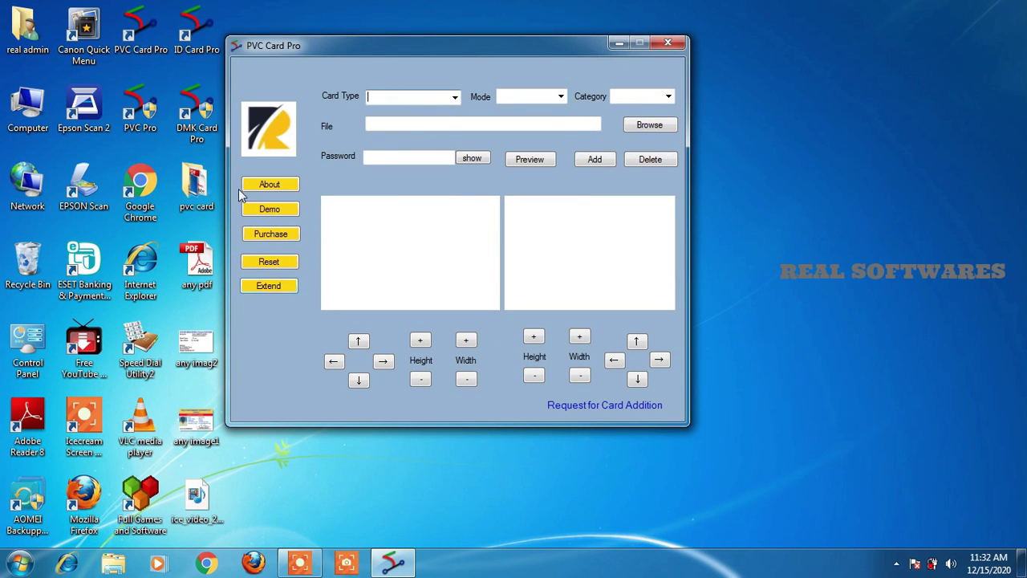
click(454, 97)
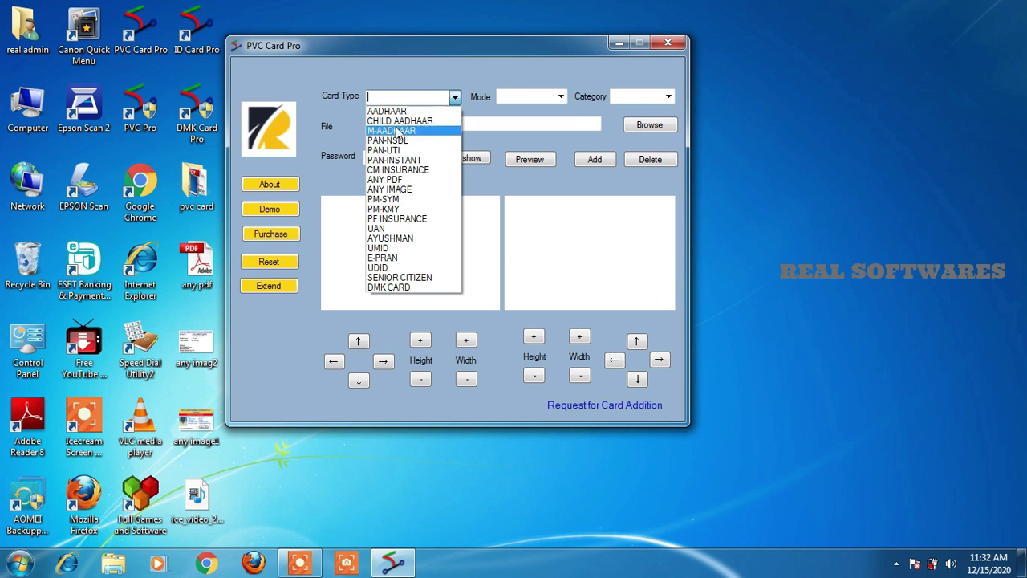
click(518, 188)
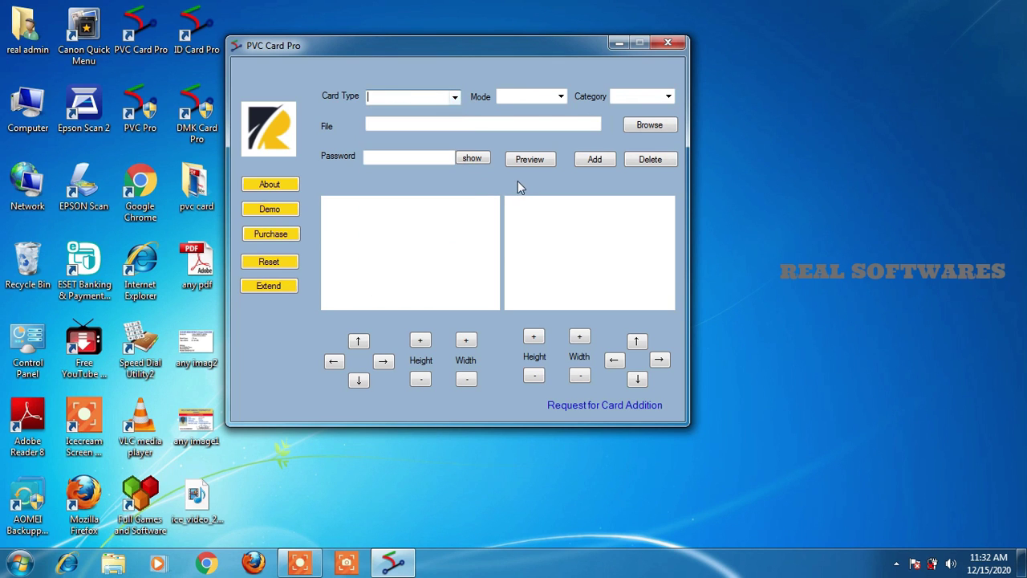
click(454, 97)
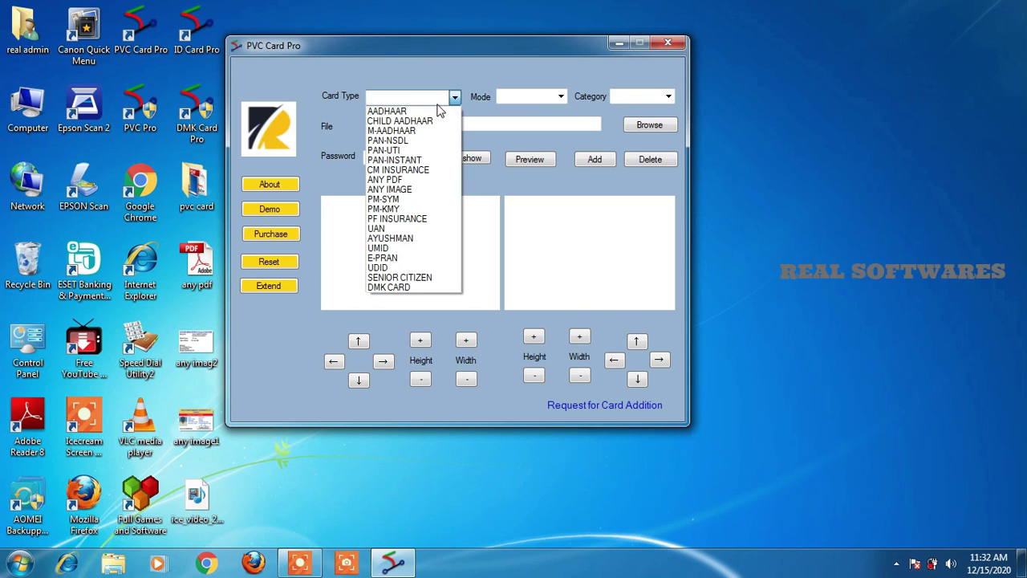
click(561, 96)
click(561, 95)
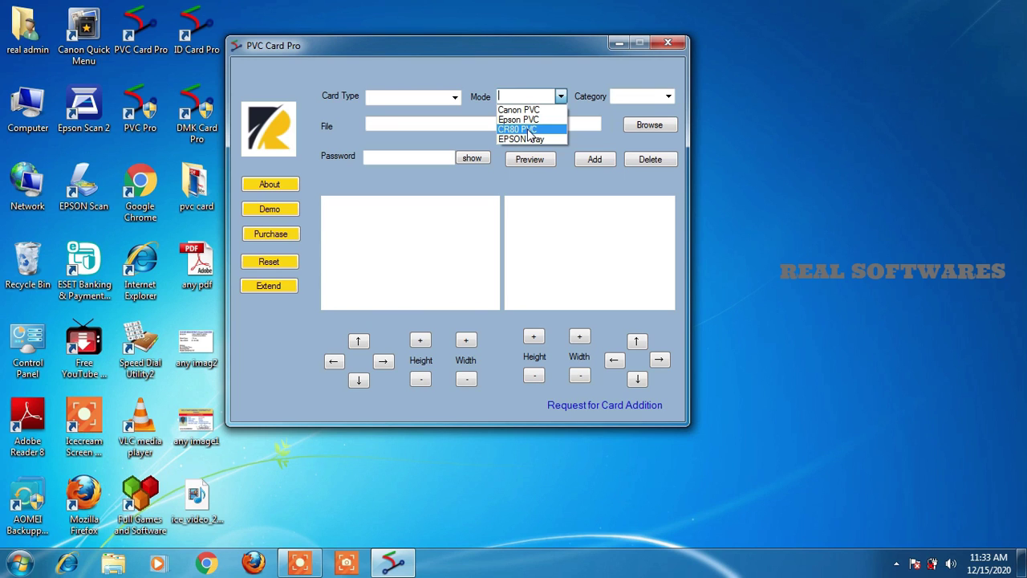
Set the mode to Canon PVC and the card type to ANY IMAGE
click(529, 138)
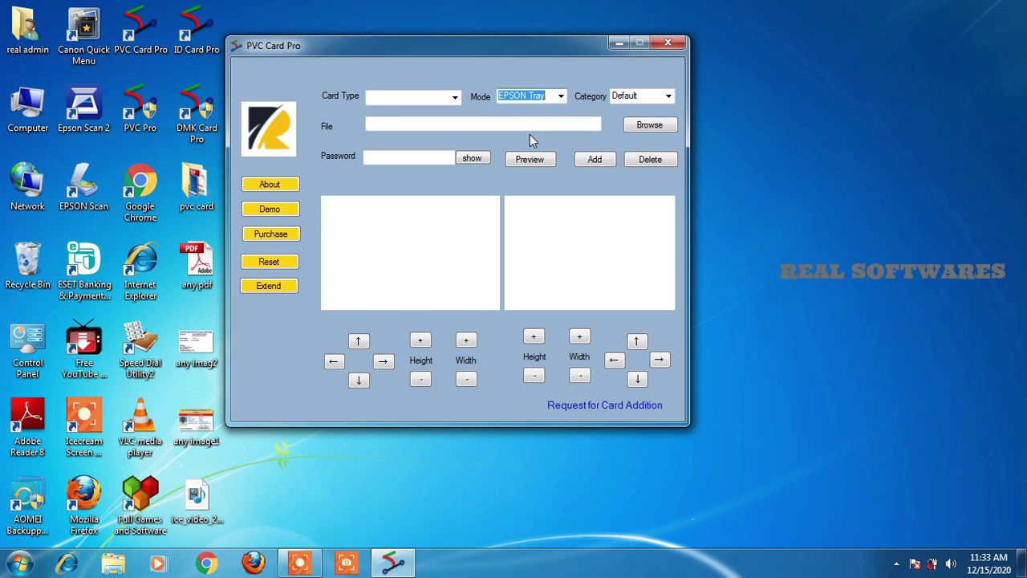
click(559, 95)
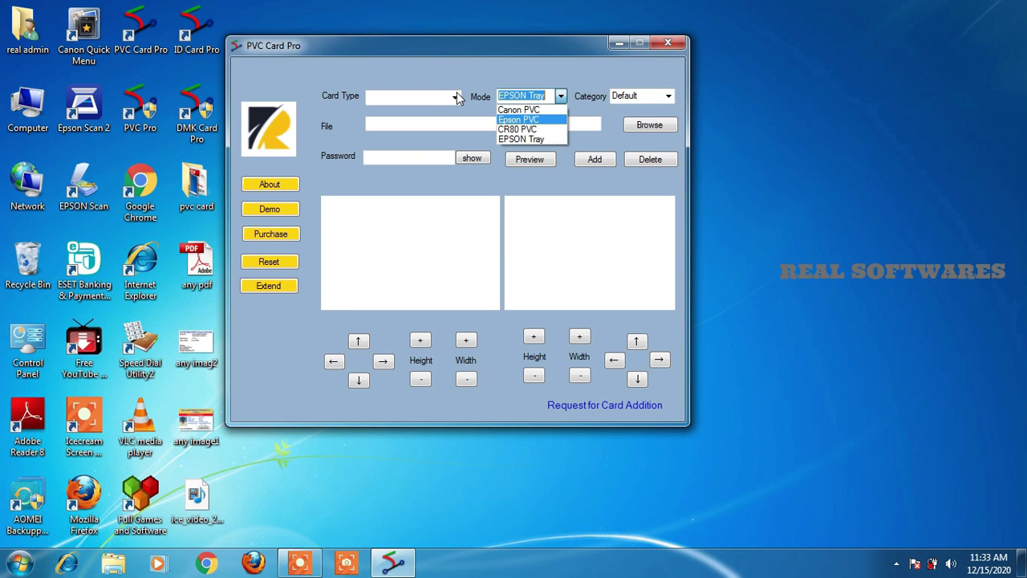
click(528, 110)
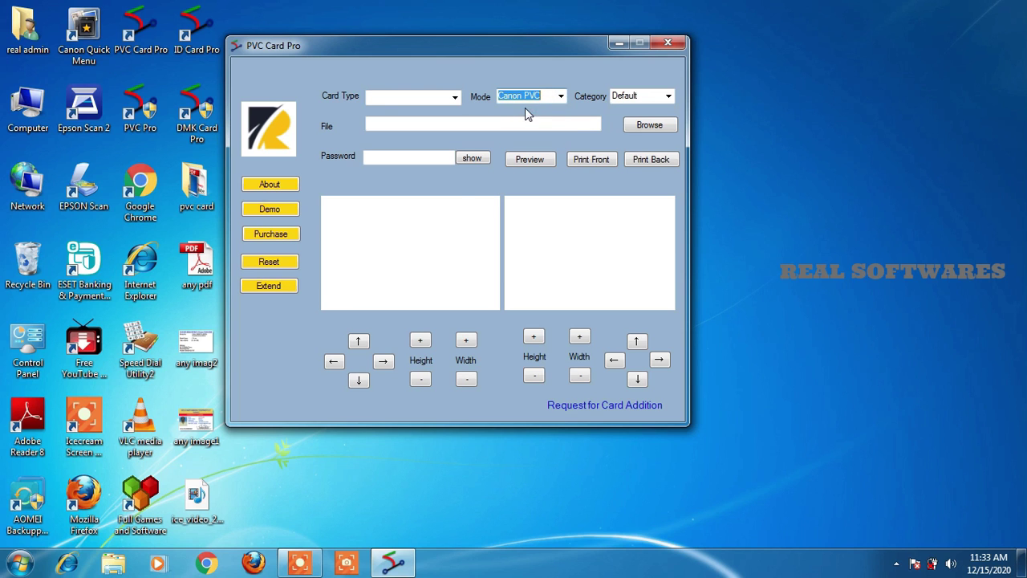
click(454, 97)
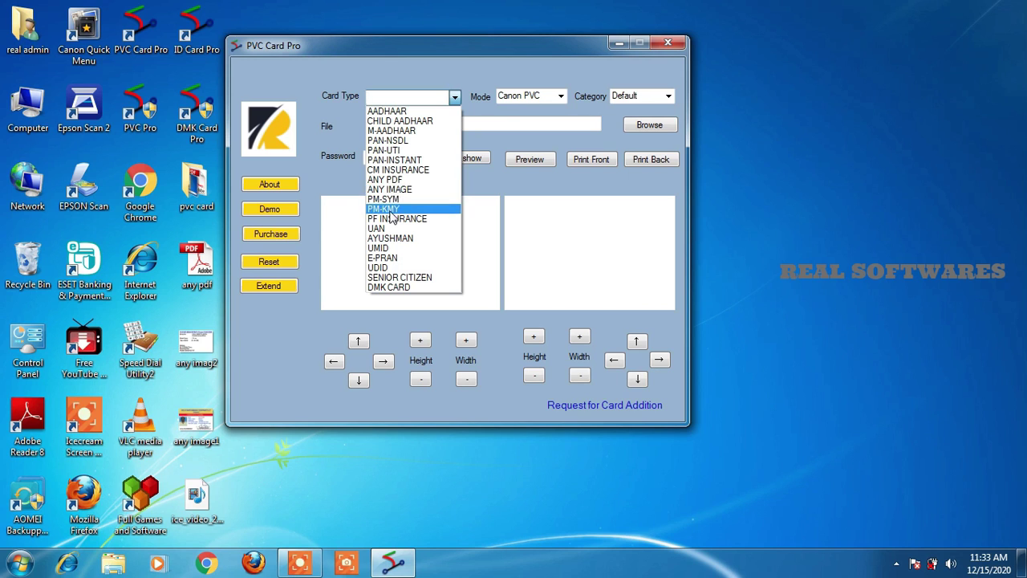
click(399, 183)
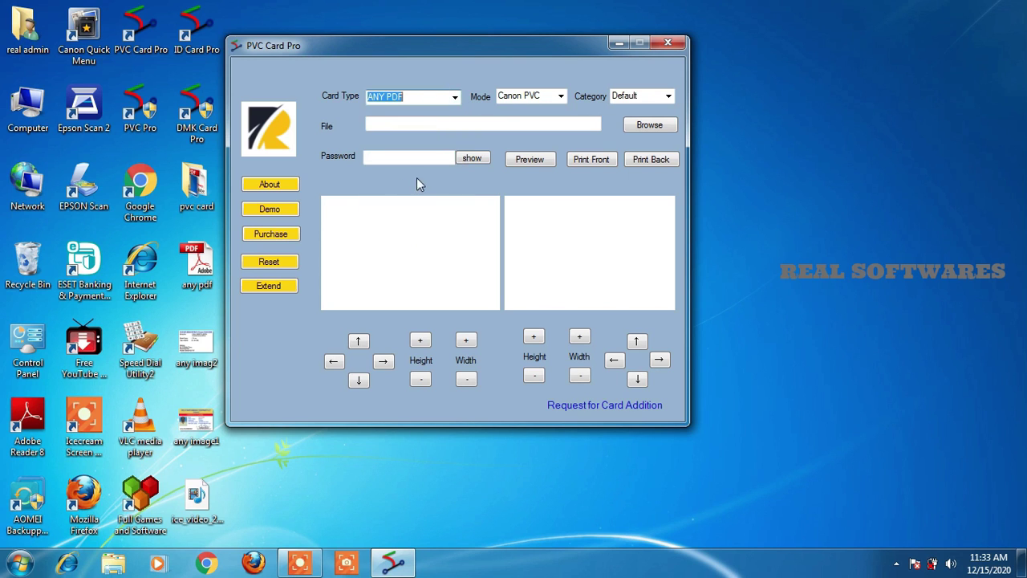
click(457, 96)
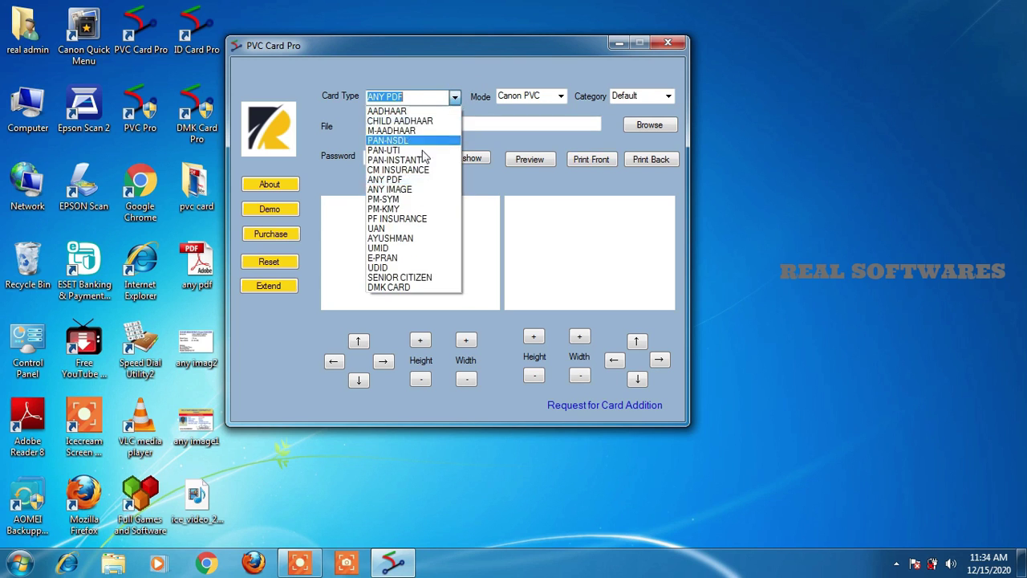
click(409, 191)
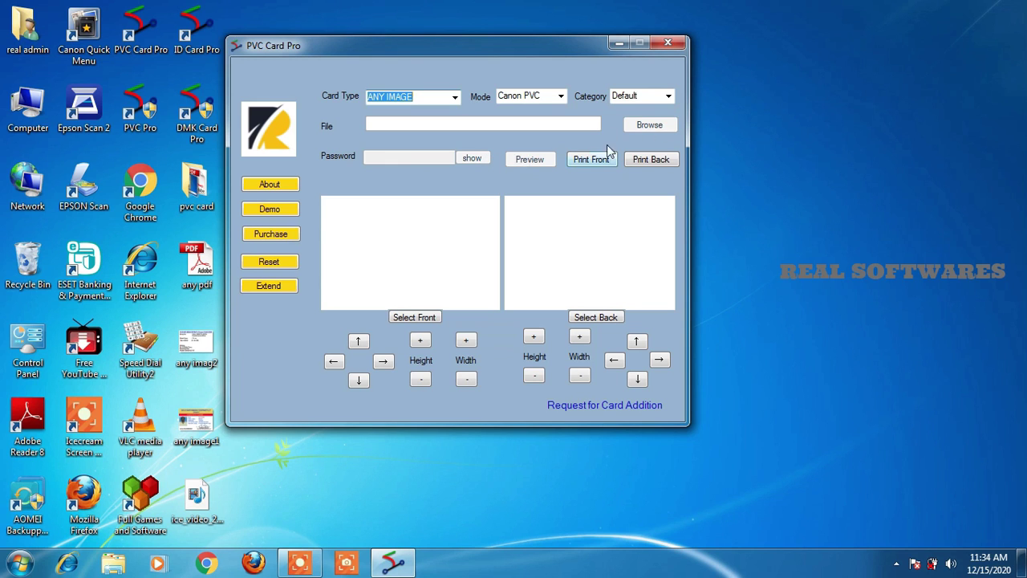
Load any image1 from the Desktop as the front and the second image as the back, then print the front
click(426, 318)
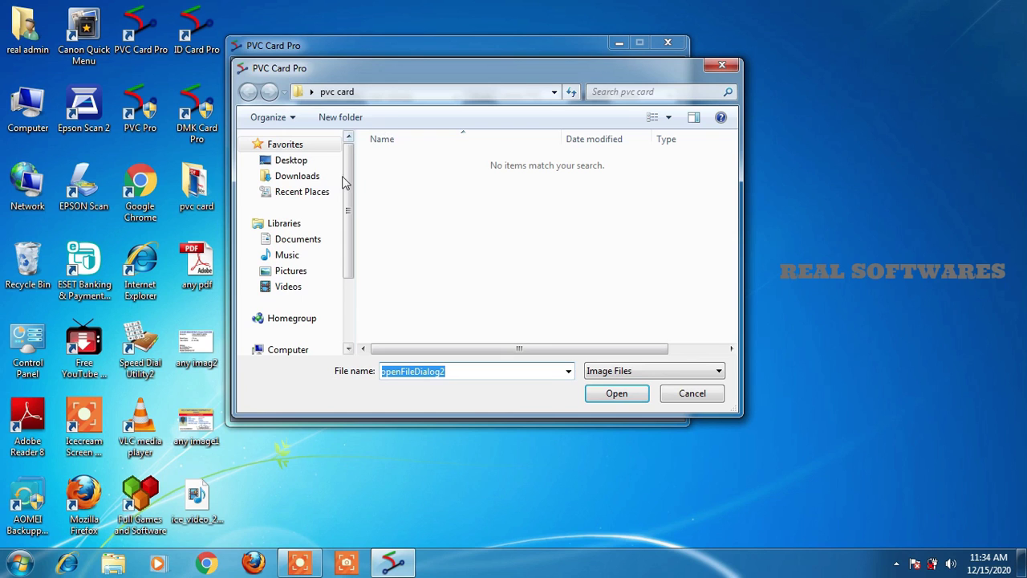
click(291, 160)
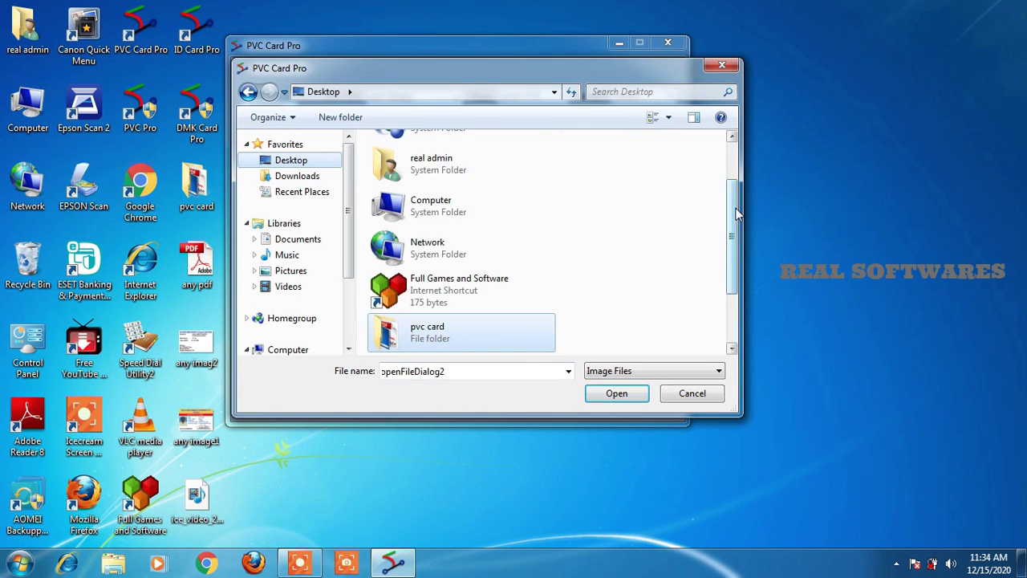
scroll(732, 206, down, 1)
double_click(429, 335)
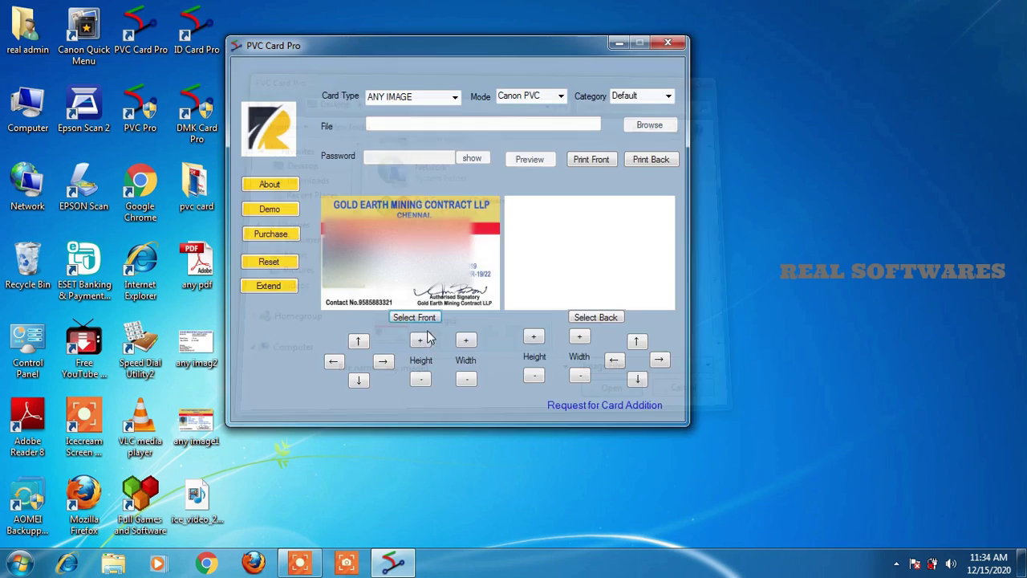
click(596, 317)
drag(730, 184, 736, 300)
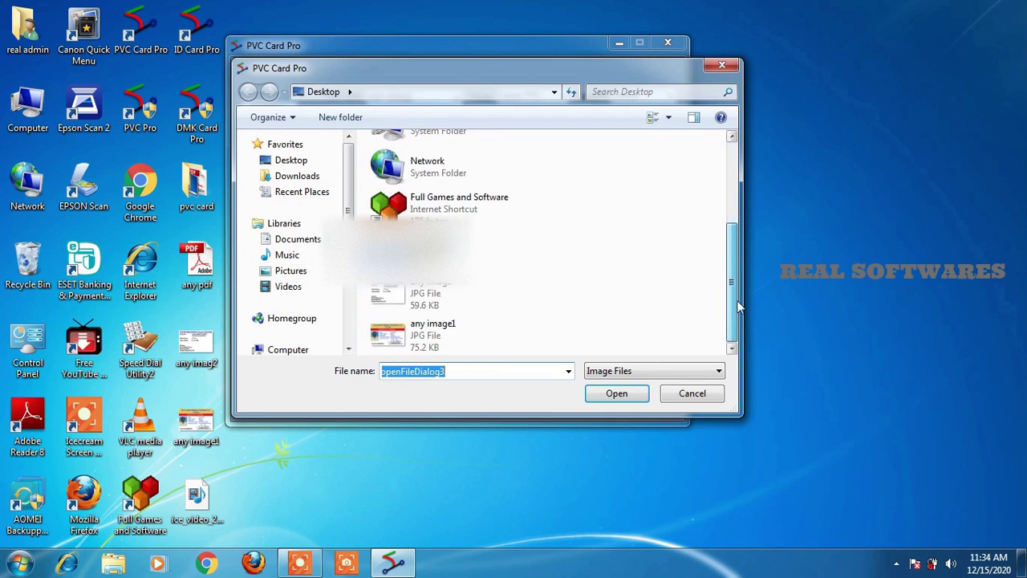
double_click(425, 293)
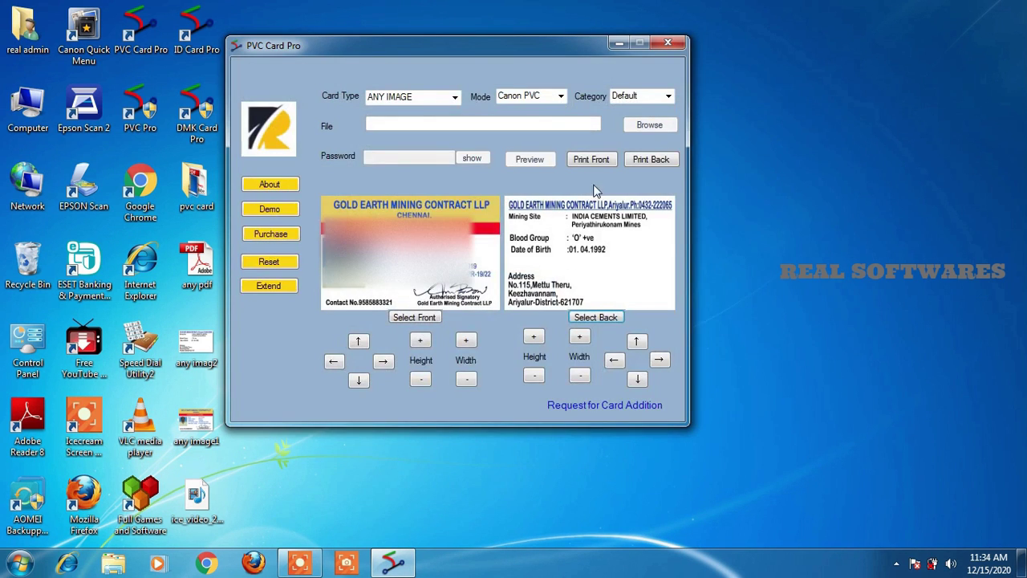
click(593, 159)
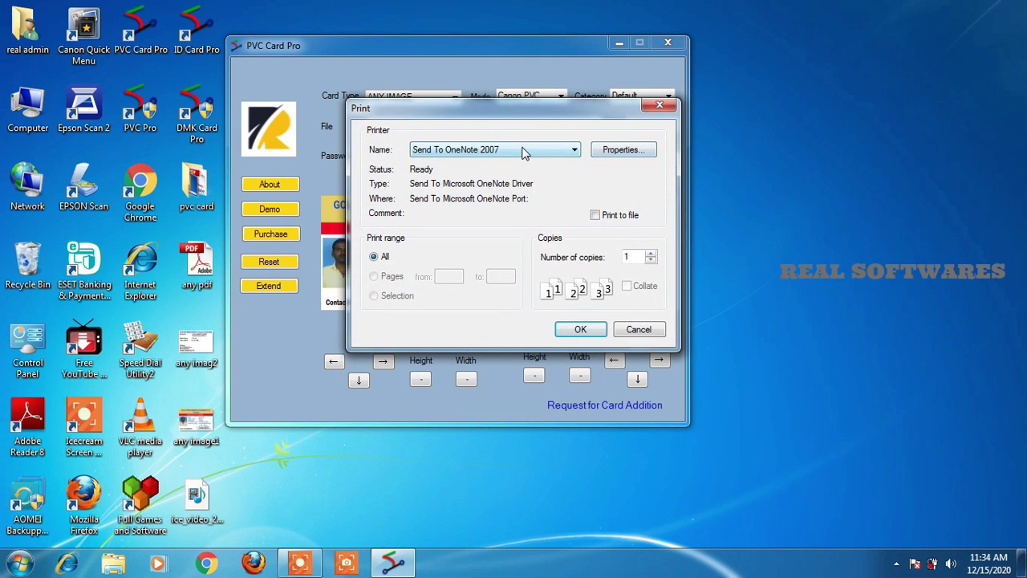
Select the Canon G4010 series with borderless printing on glossy photo paper at 55x91mm card size
click(523, 153)
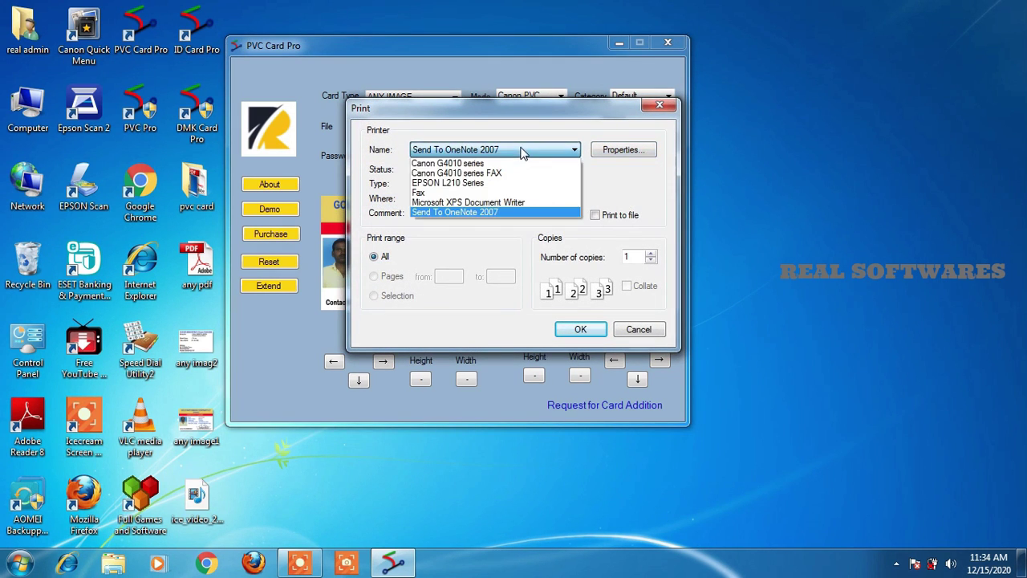
click(479, 165)
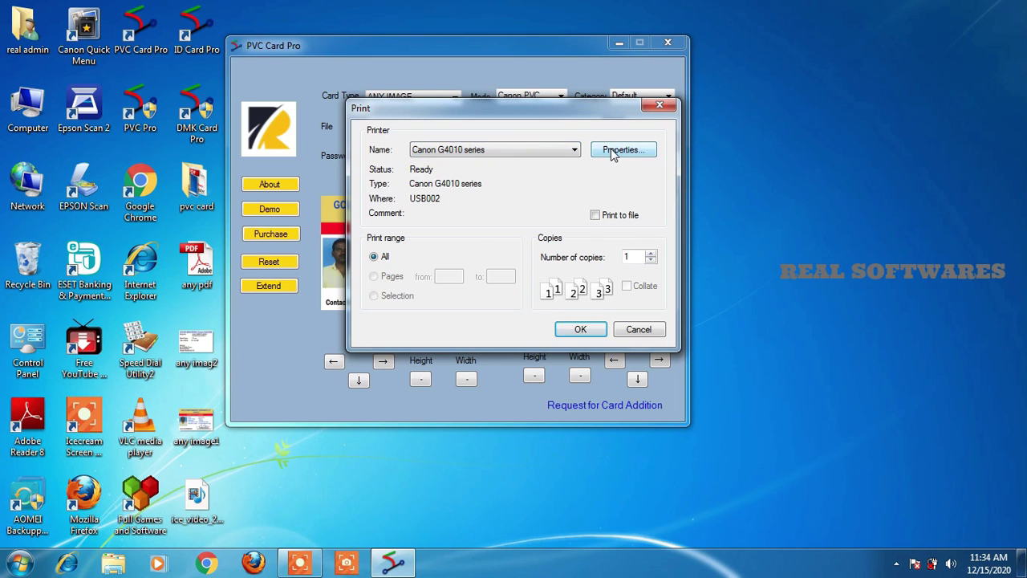
click(613, 153)
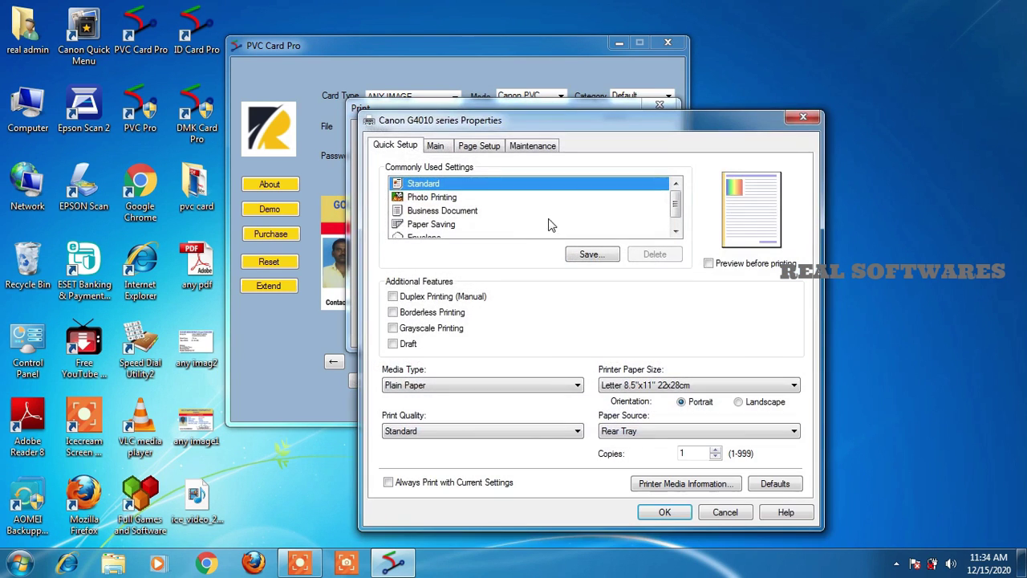
click(409, 318)
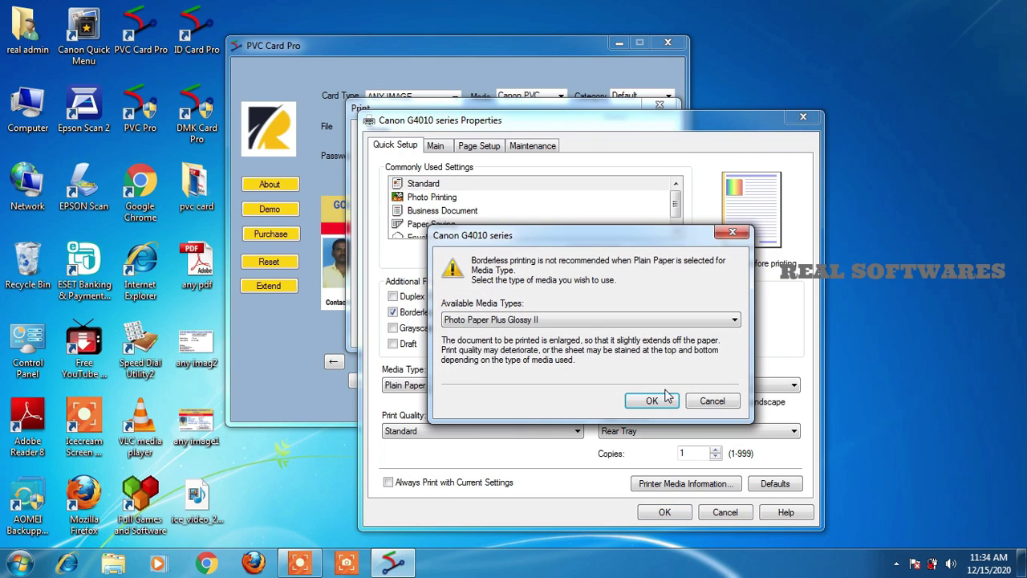
click(642, 406)
click(634, 389)
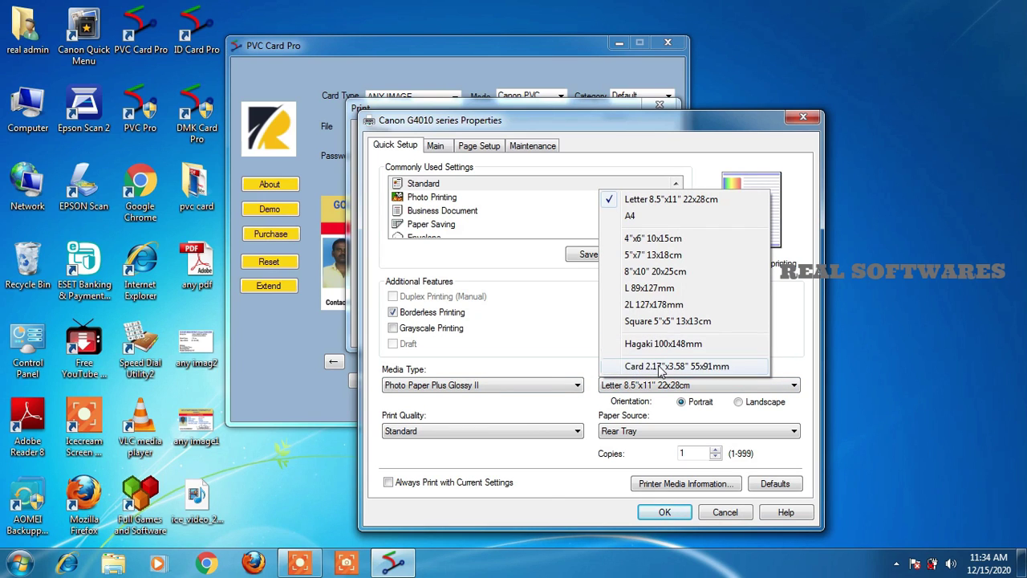
click(660, 367)
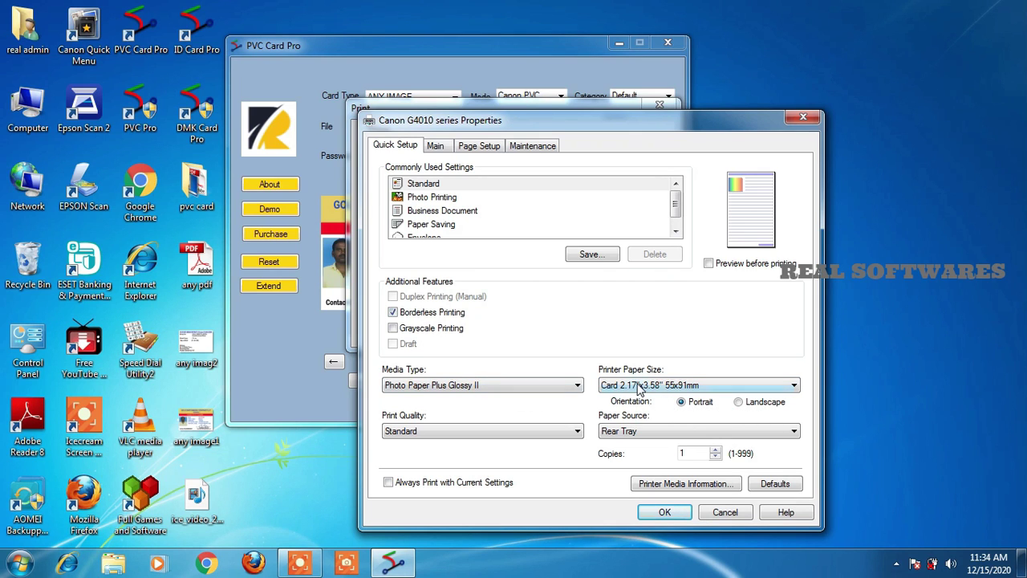
Reduce the borderless extension amount by one step, send the card to print, then cancel the job
click(469, 146)
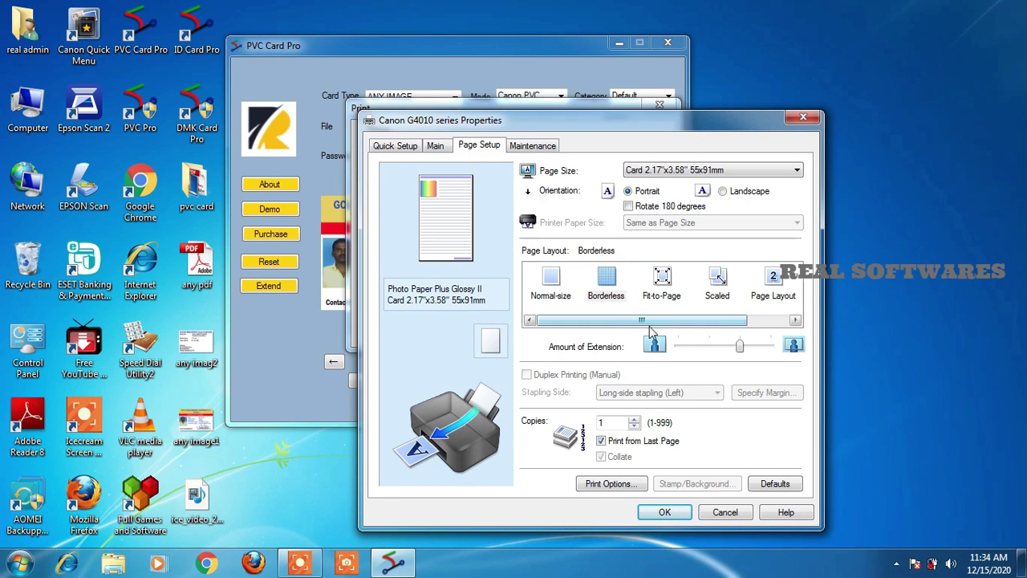
click(709, 345)
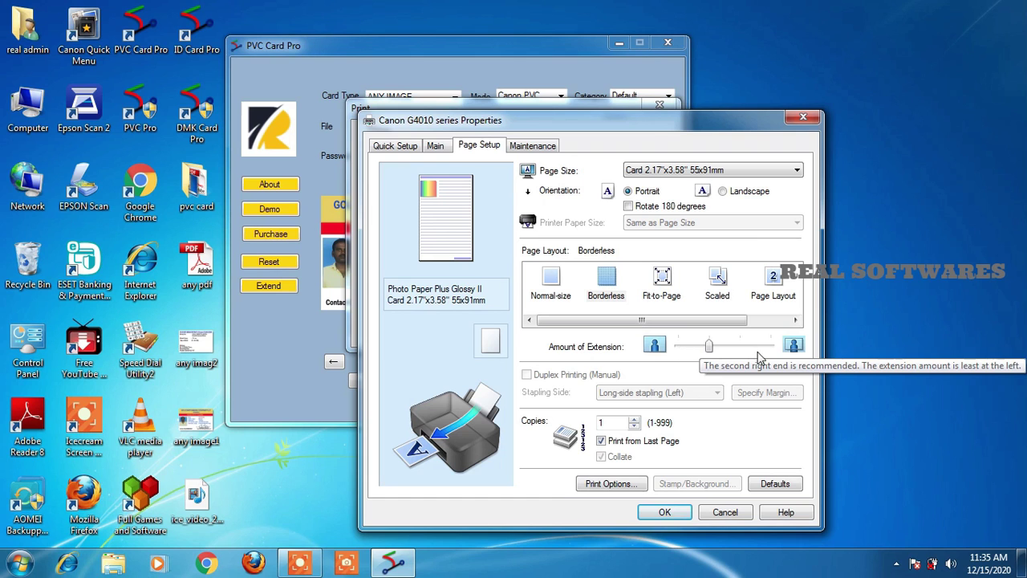
click(665, 512)
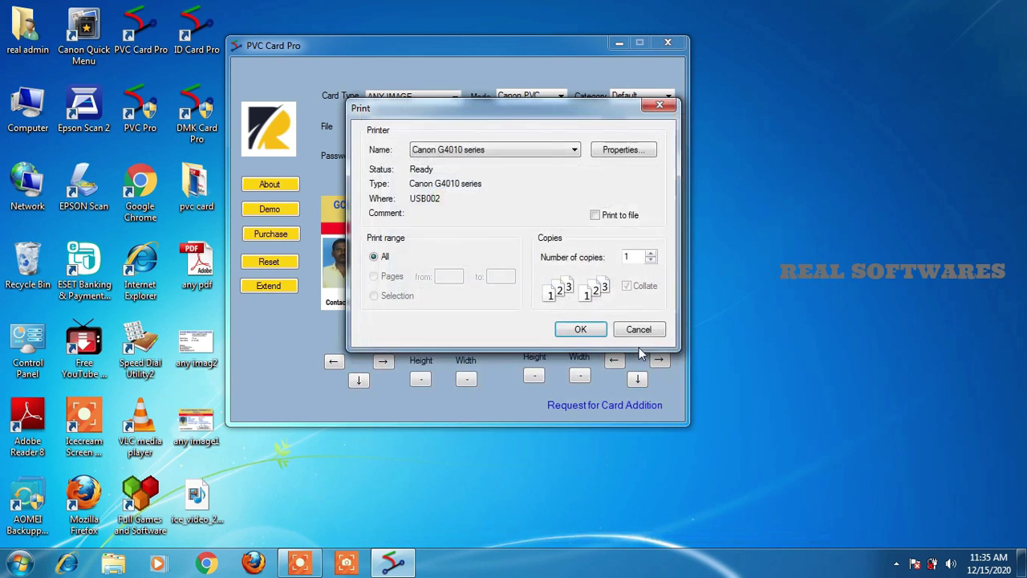
click(581, 329)
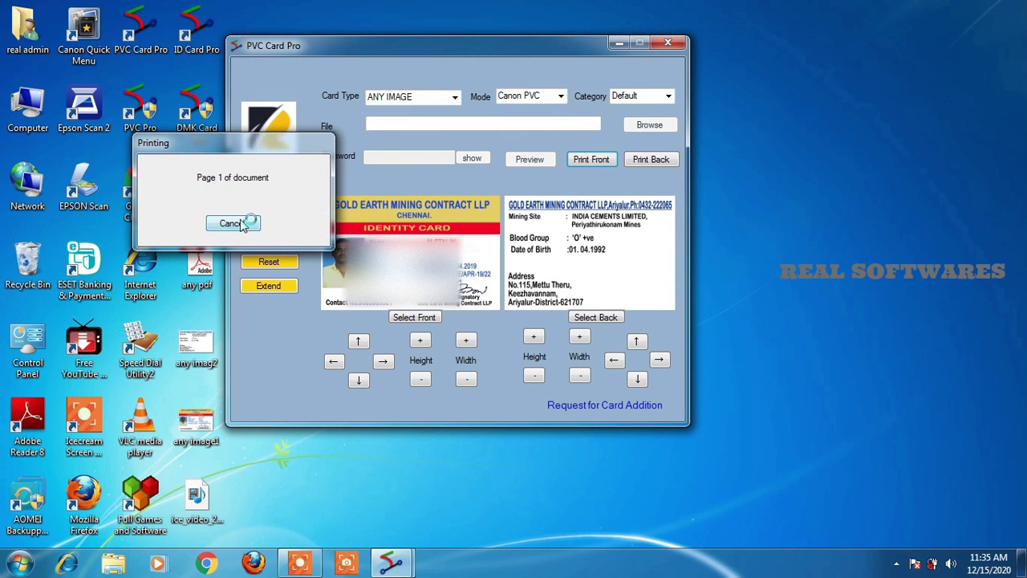
click(240, 223)
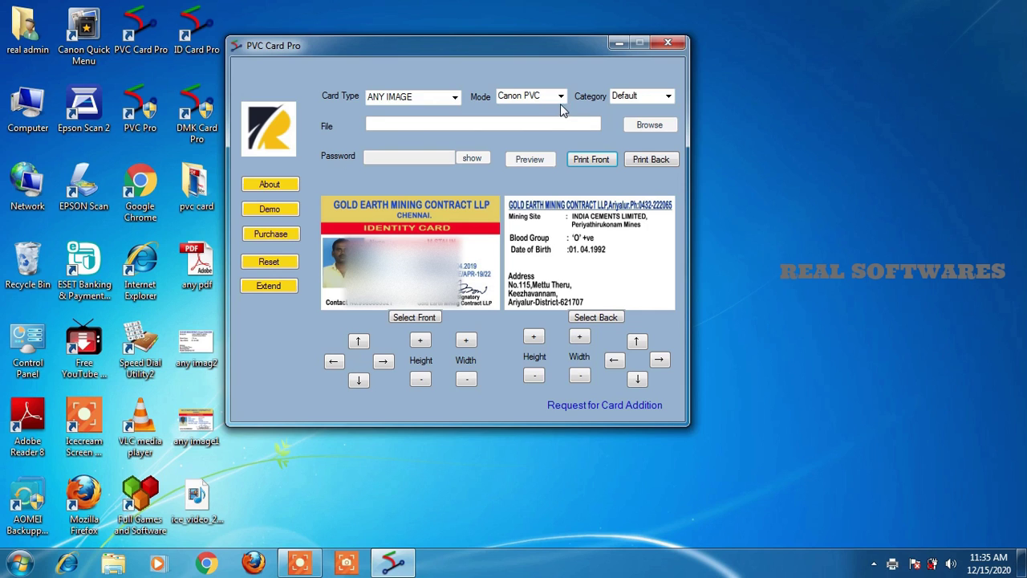
right_click(191, 261)
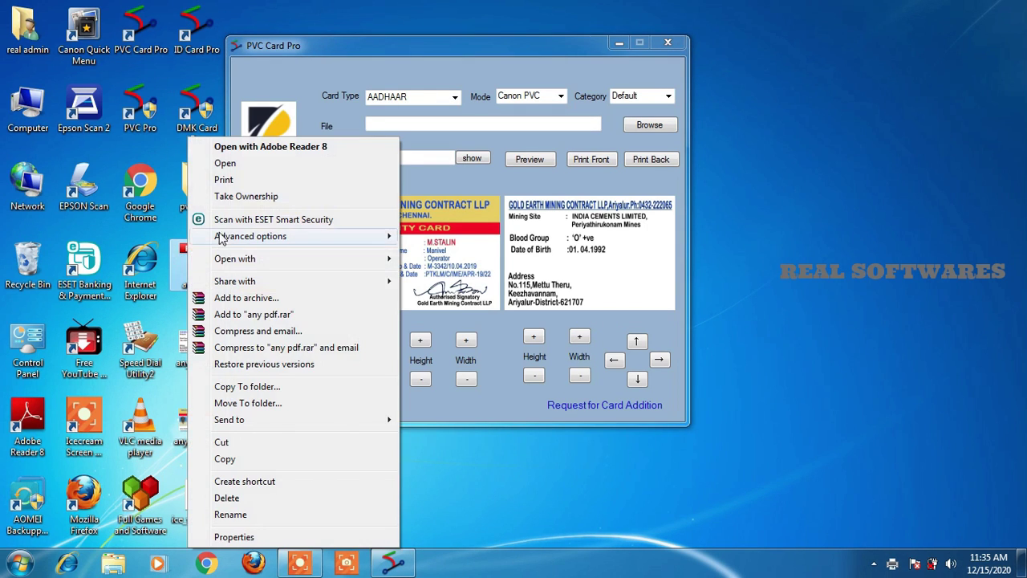
click(224, 163)
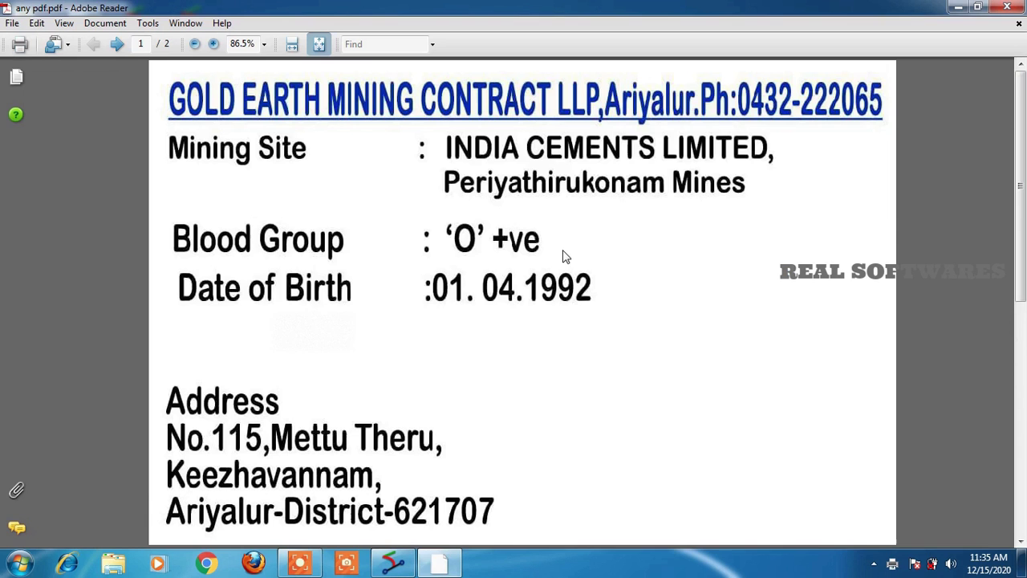
scroll(521, 297, down, 5)
scroll(522, 297, up, 5)
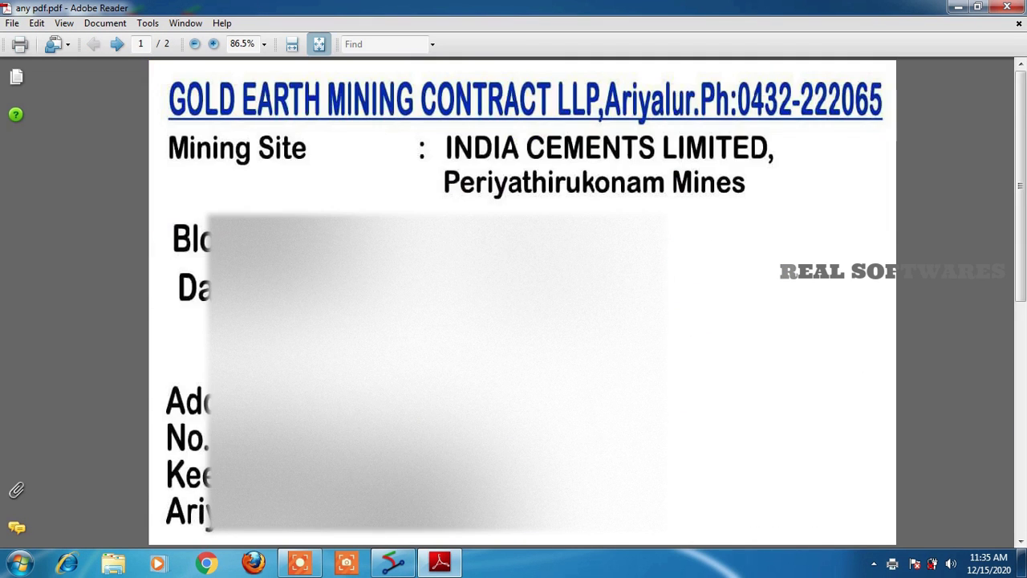
scroll(522, 296, down, 5)
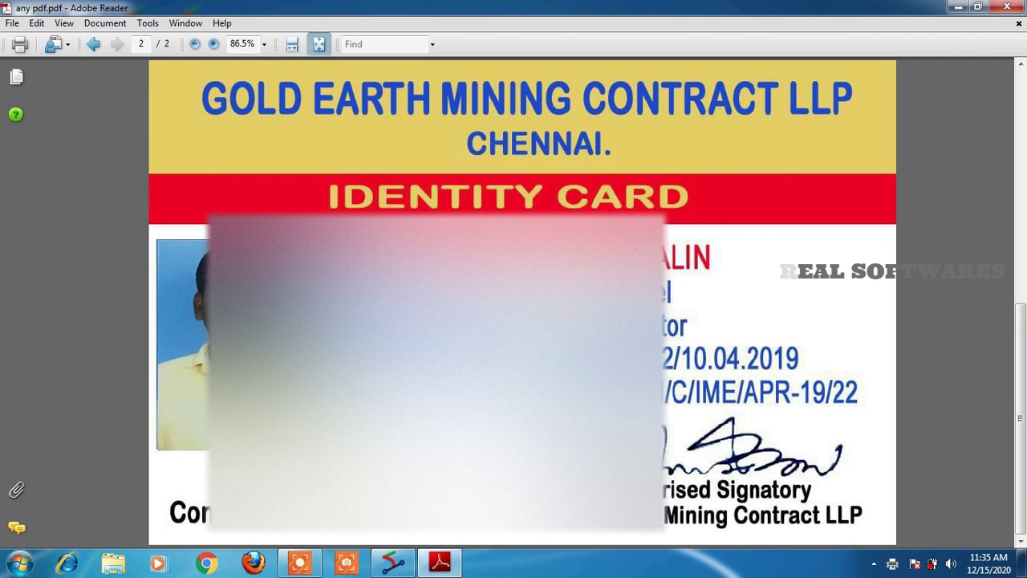
scroll(522, 297, up, 5)
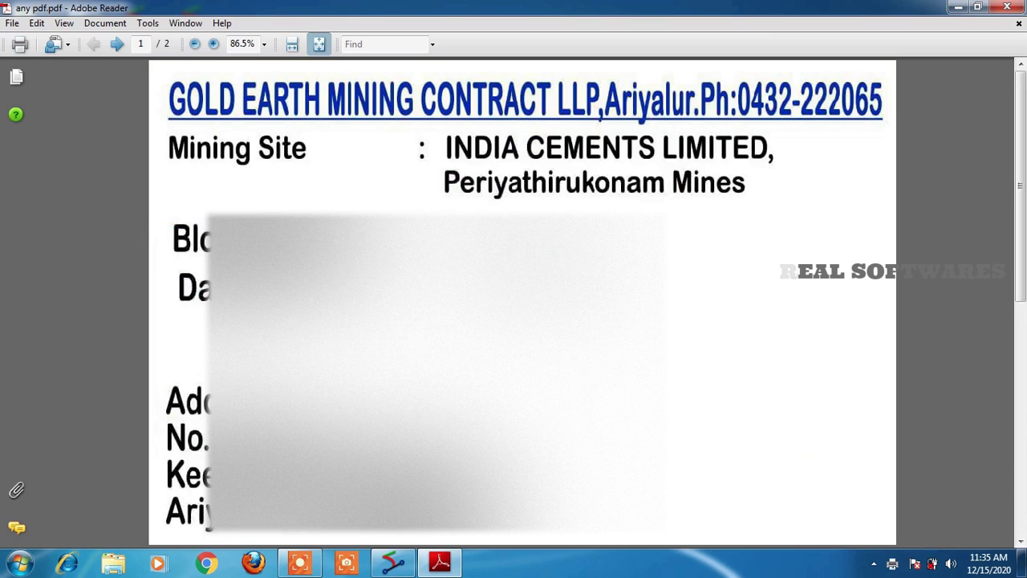
click(1006, 8)
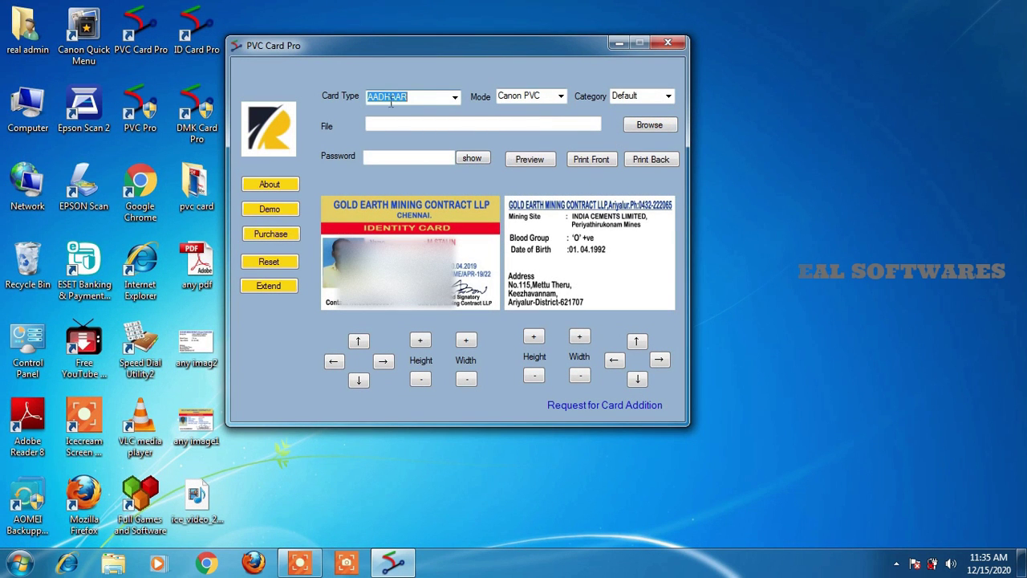
Load the Desktop's any pdf.pdf as an ANY PDF card and preview its front and back
click(455, 97)
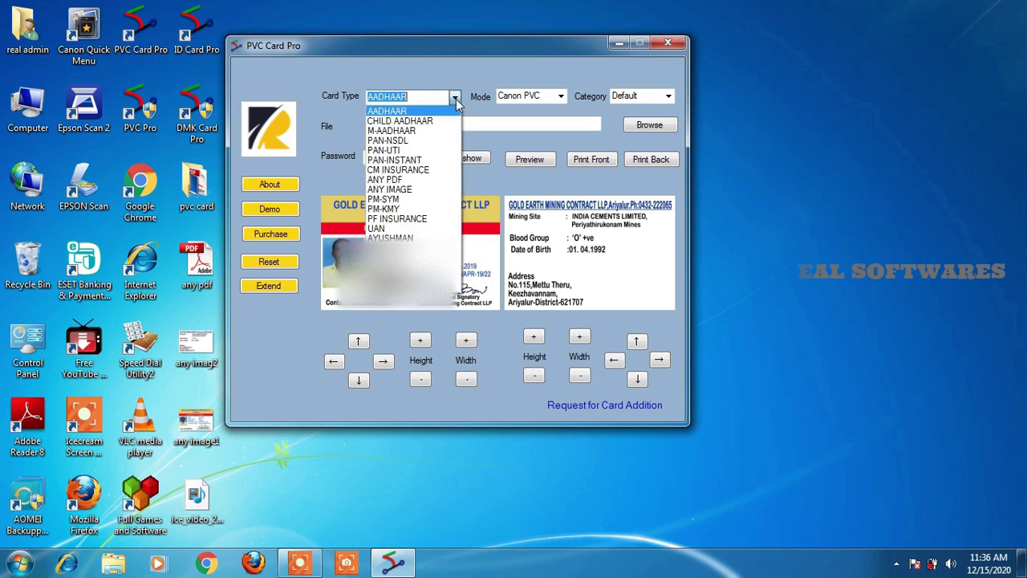
click(425, 180)
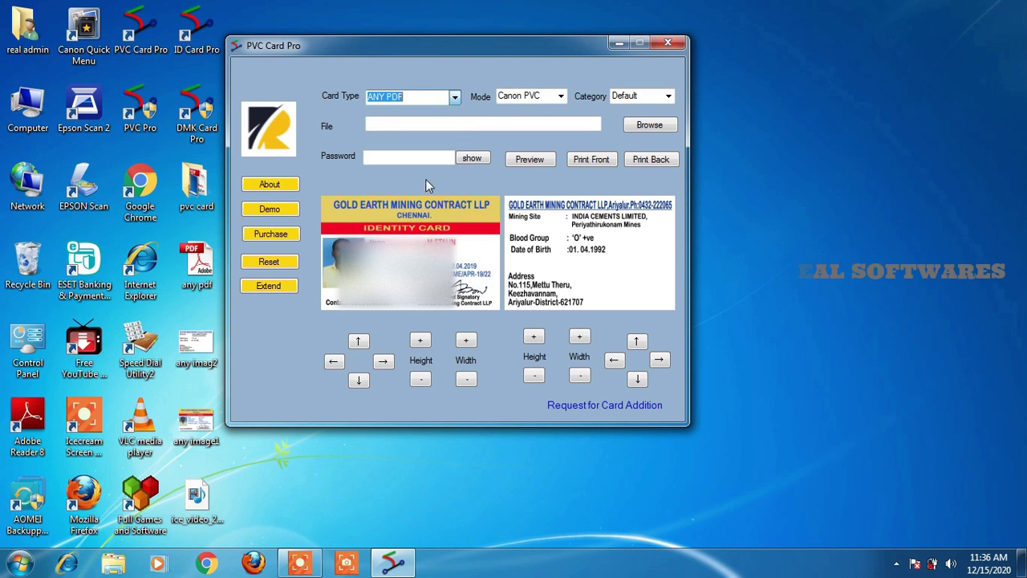
click(648, 126)
click(419, 283)
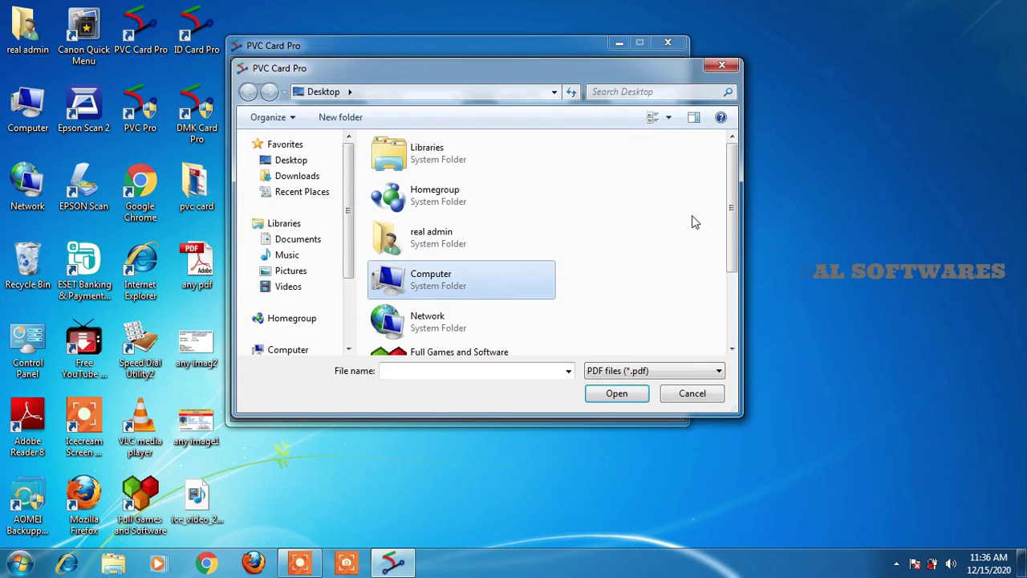
scroll(732, 231, down, 3)
double_click(521, 355)
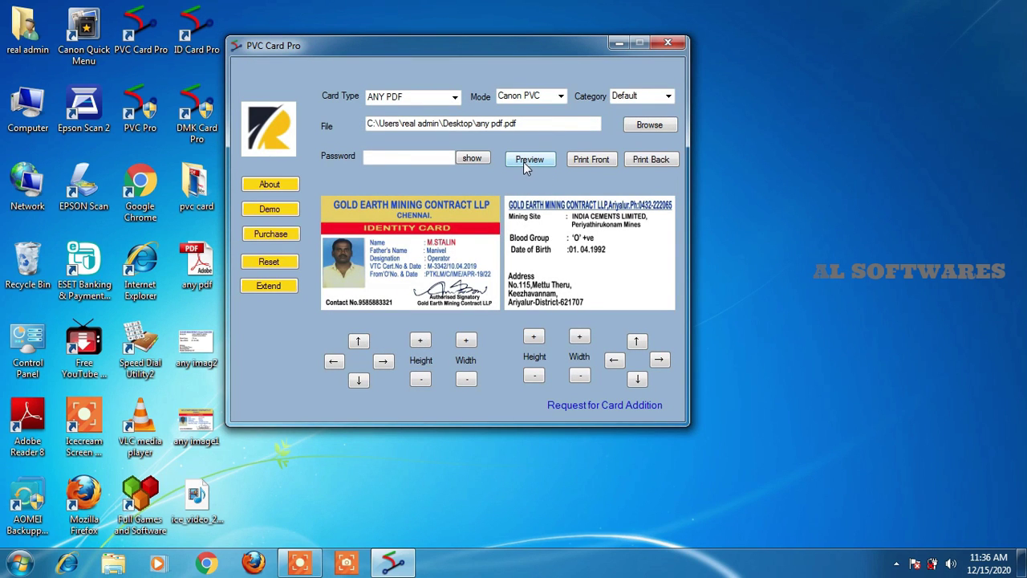
click(520, 161)
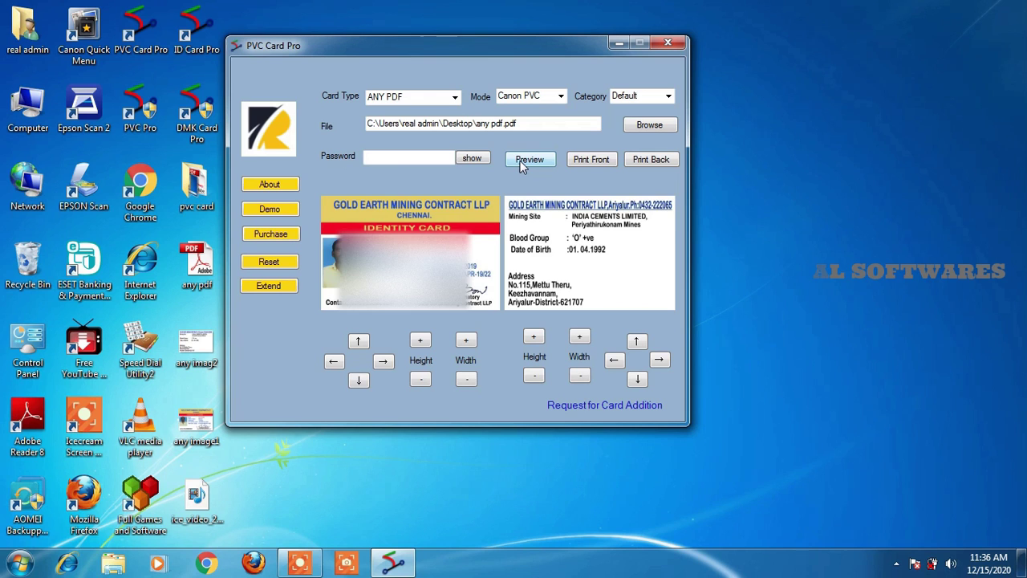
click(581, 161)
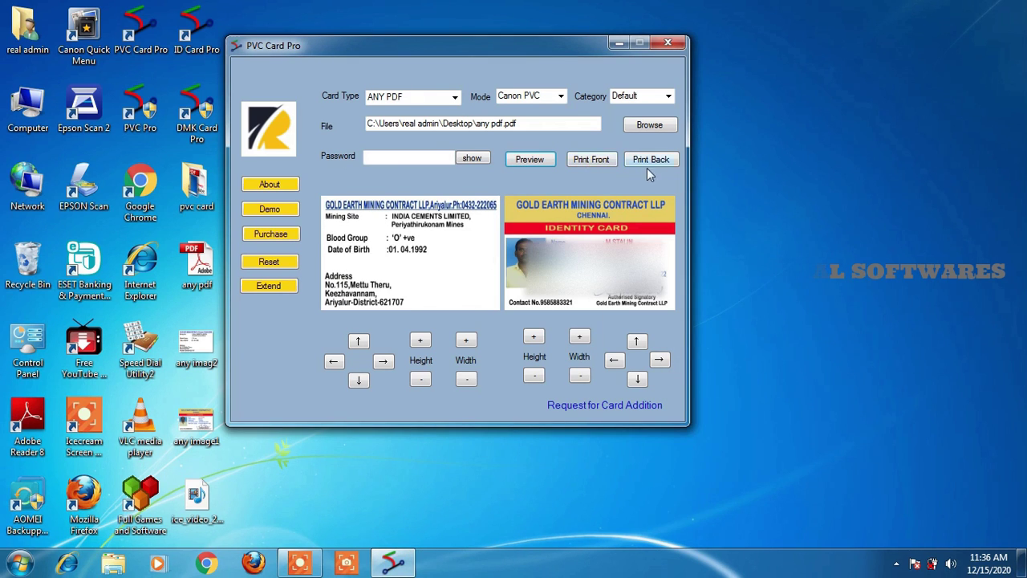
Set the front print to the Canon G4010 series, borderless, Photo Paper Plus Glossy II, 55x91mm card size
click(579, 160)
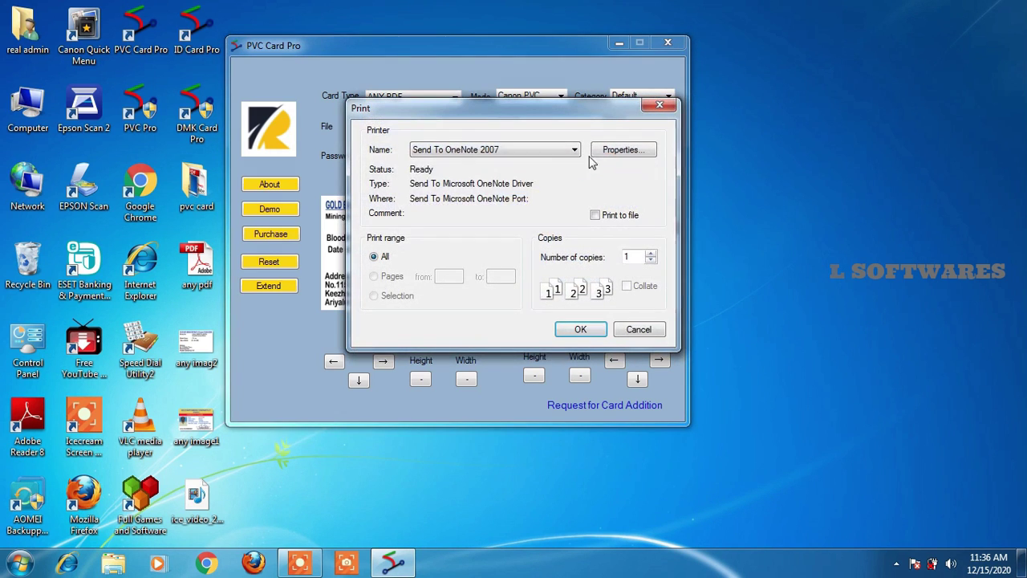
click(554, 151)
click(482, 163)
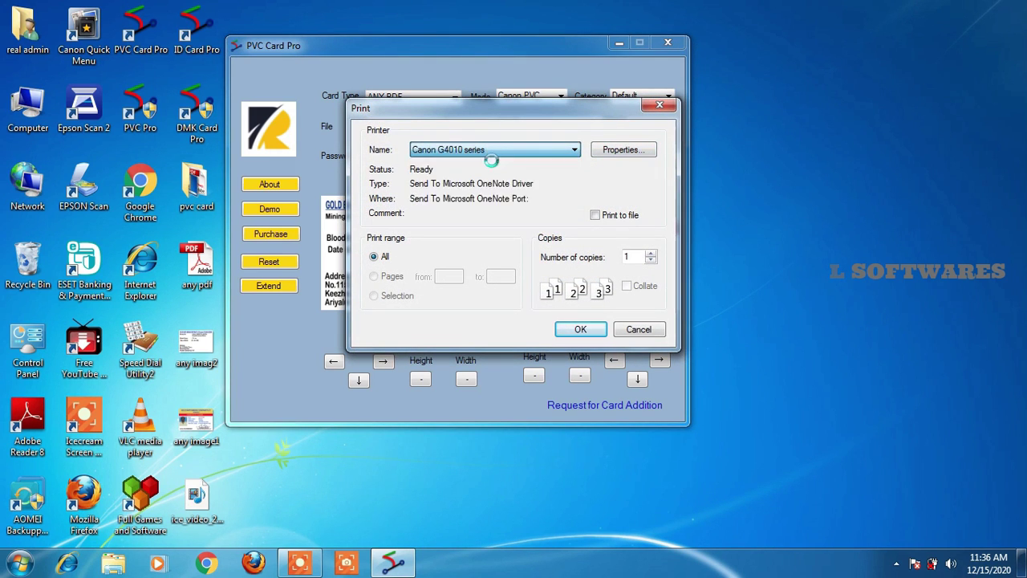
click(628, 150)
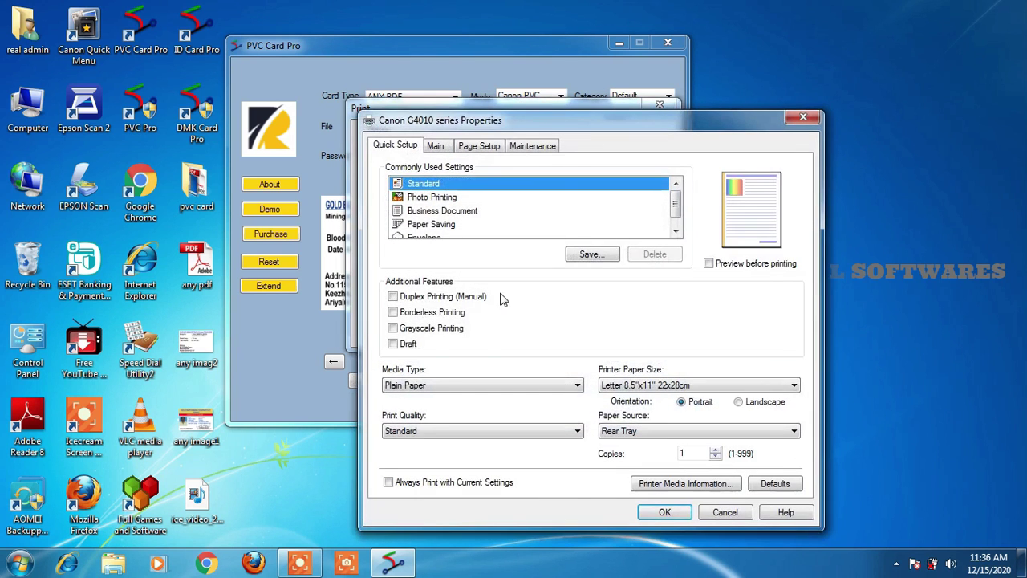
click(420, 311)
click(678, 403)
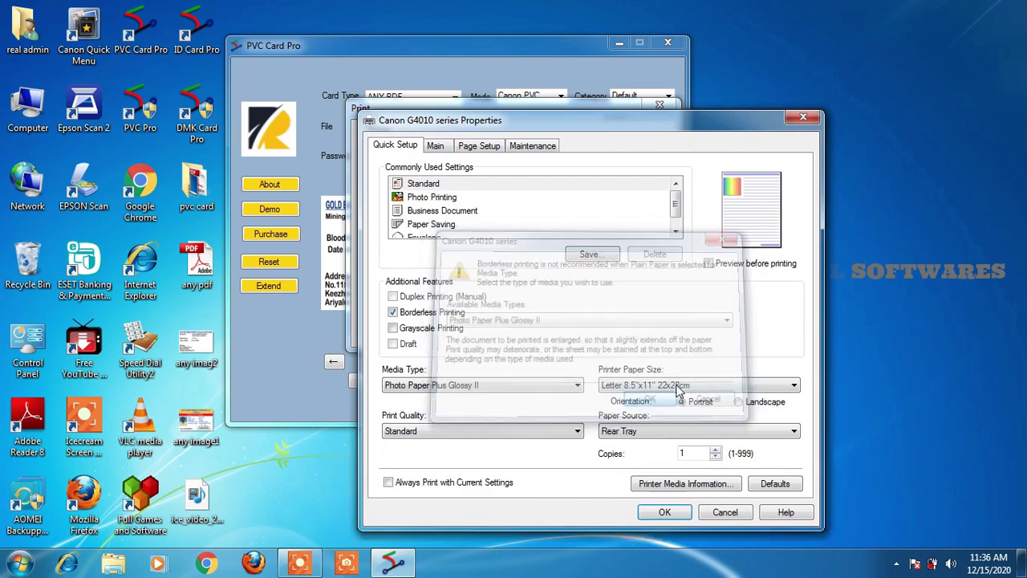
click(670, 385)
click(657, 367)
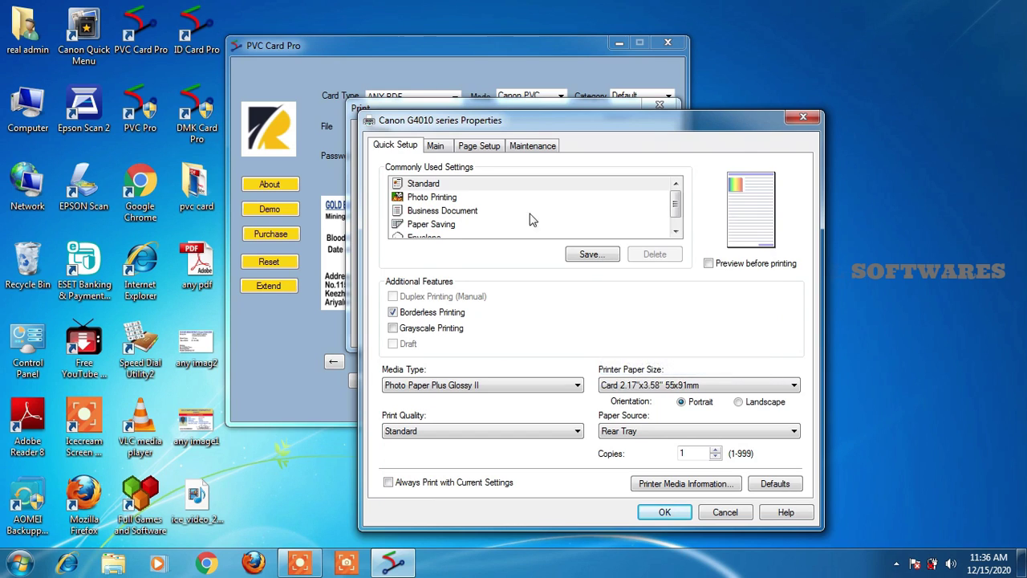
click(480, 148)
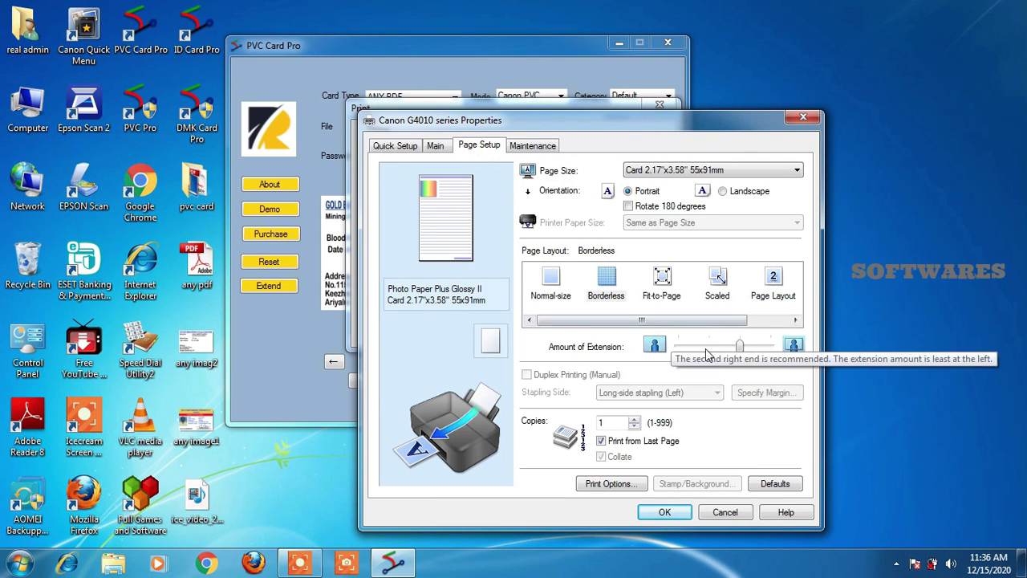
click(664, 512)
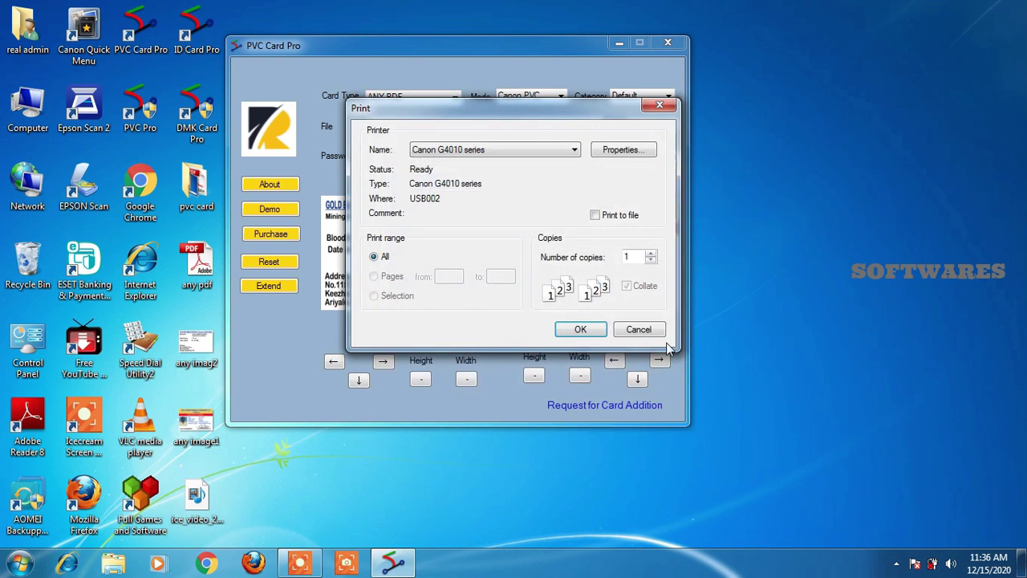
click(647, 331)
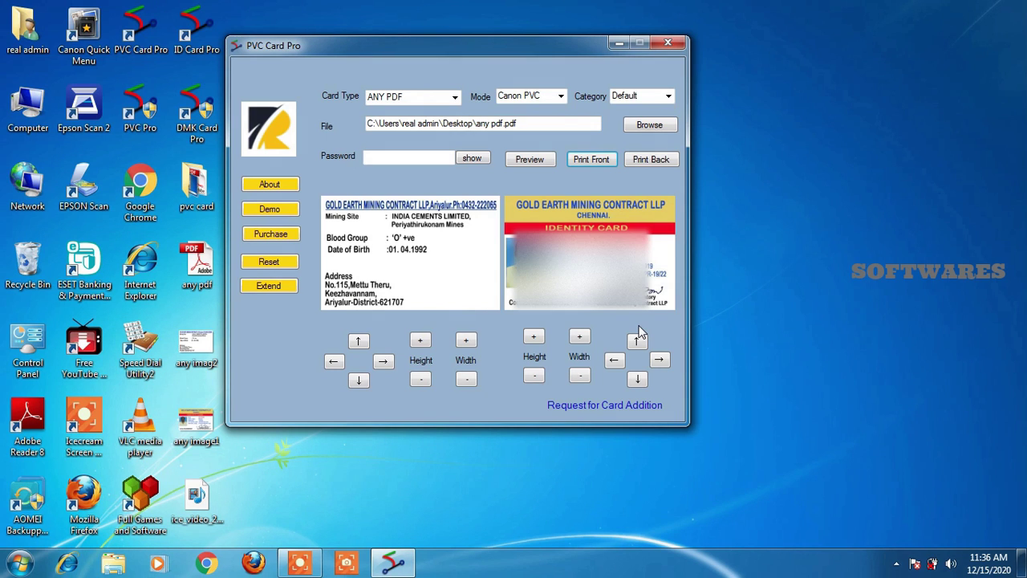
Keep Canon PVC as the printing mode and drag the card window toward the screen centre
click(562, 95)
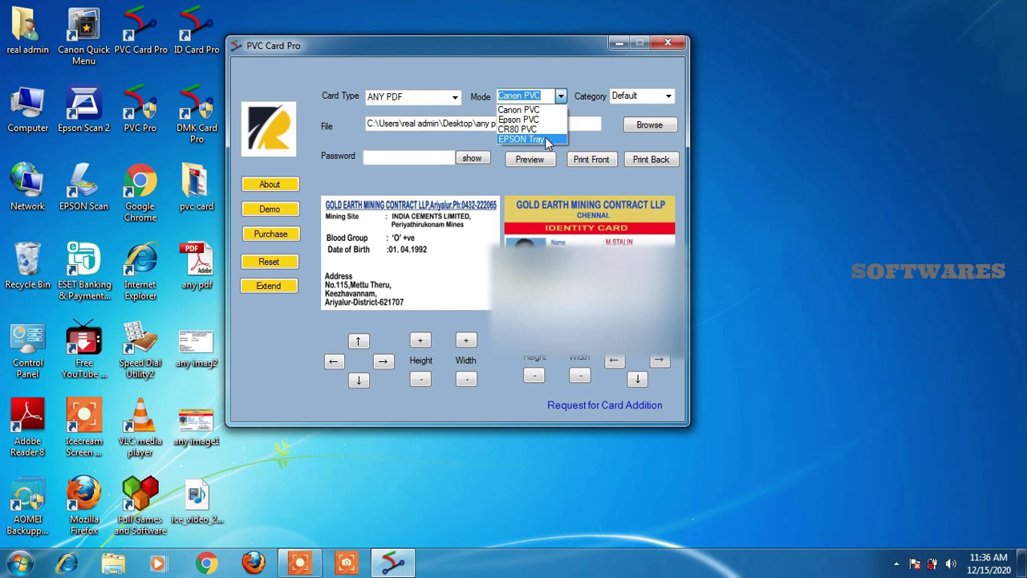
click(590, 149)
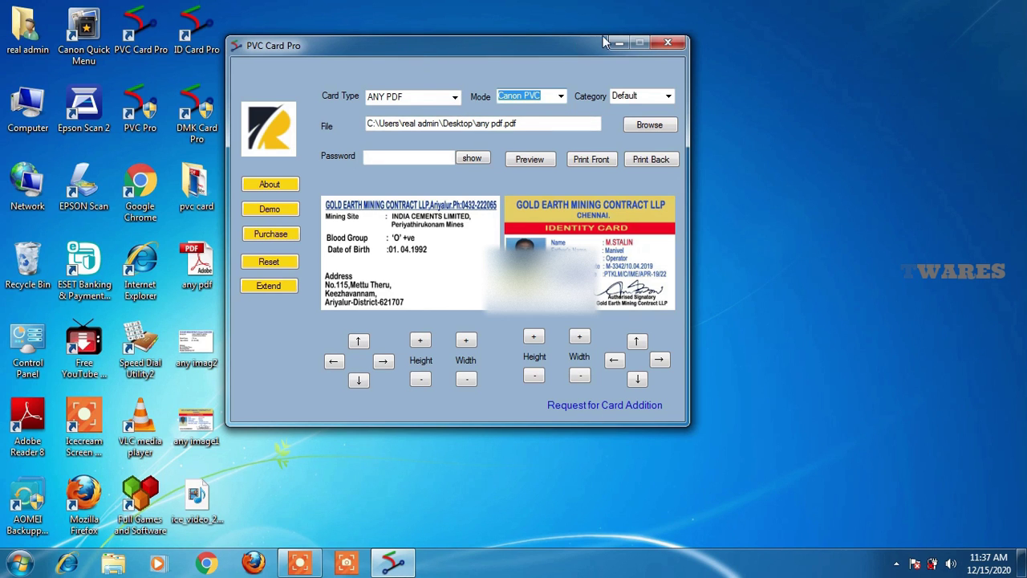
drag(480, 44, 623, 45)
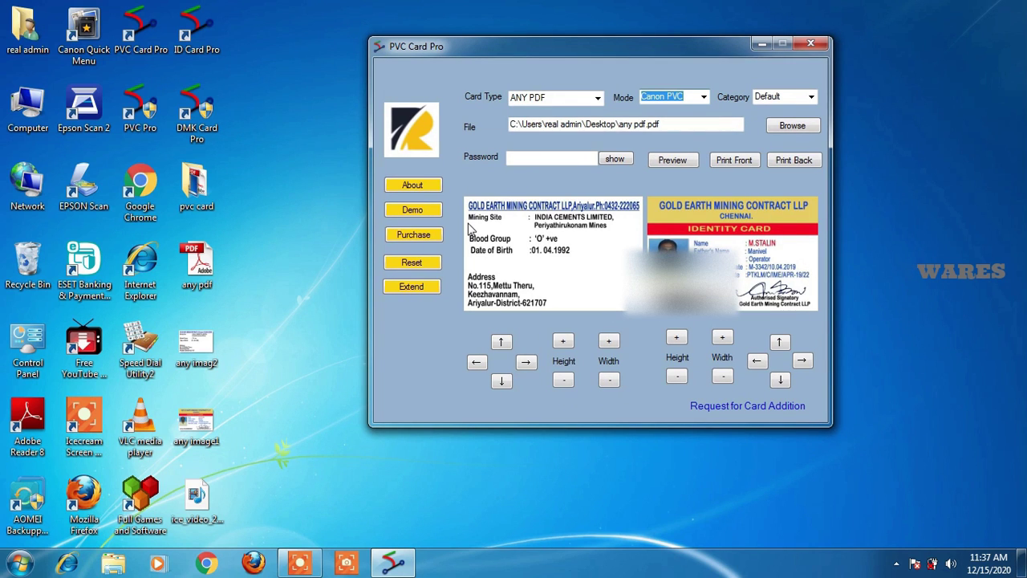